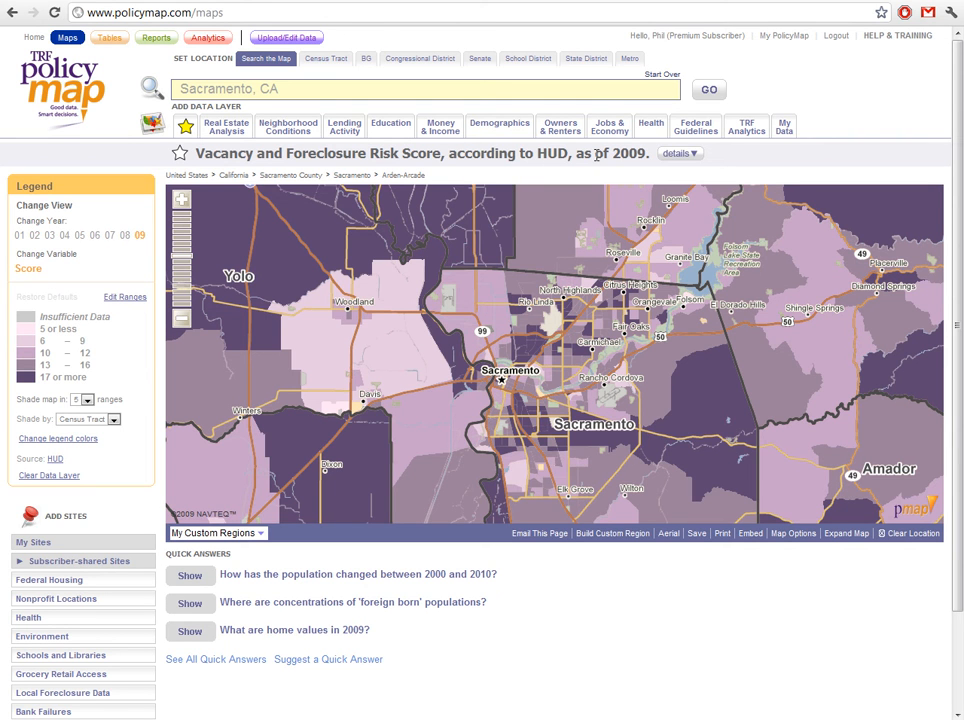
- Read the description of the Vacancy and Foreclosure Risk Score and check the scores of two census tracts around Rancho Cordova
left_click(680, 154)
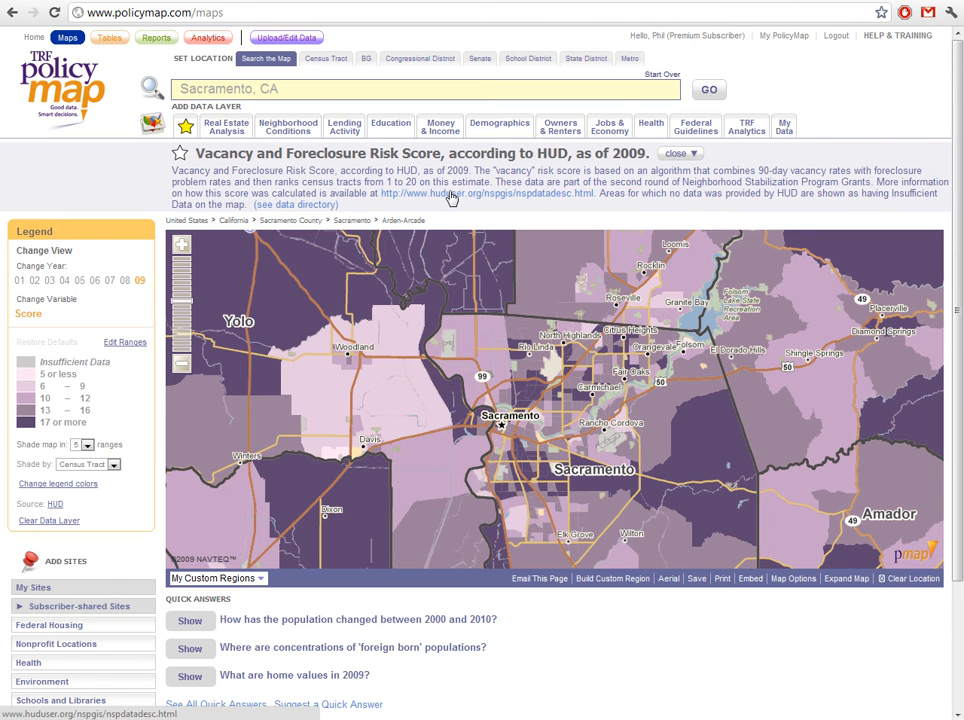
left_click(678, 155)
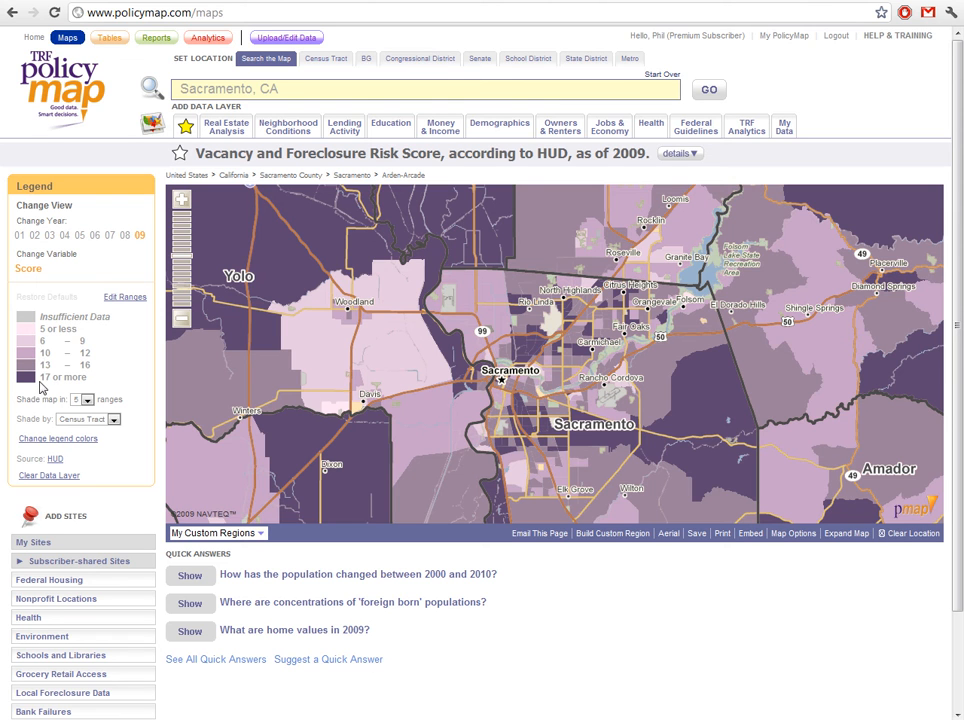
left_click(692, 384)
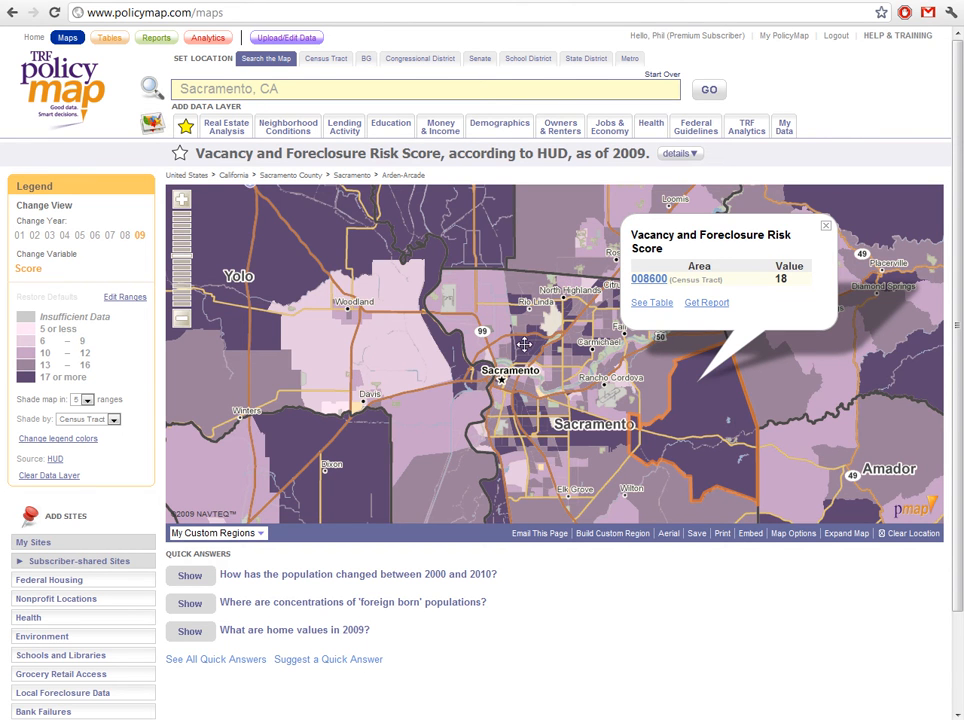
left_click(627, 383)
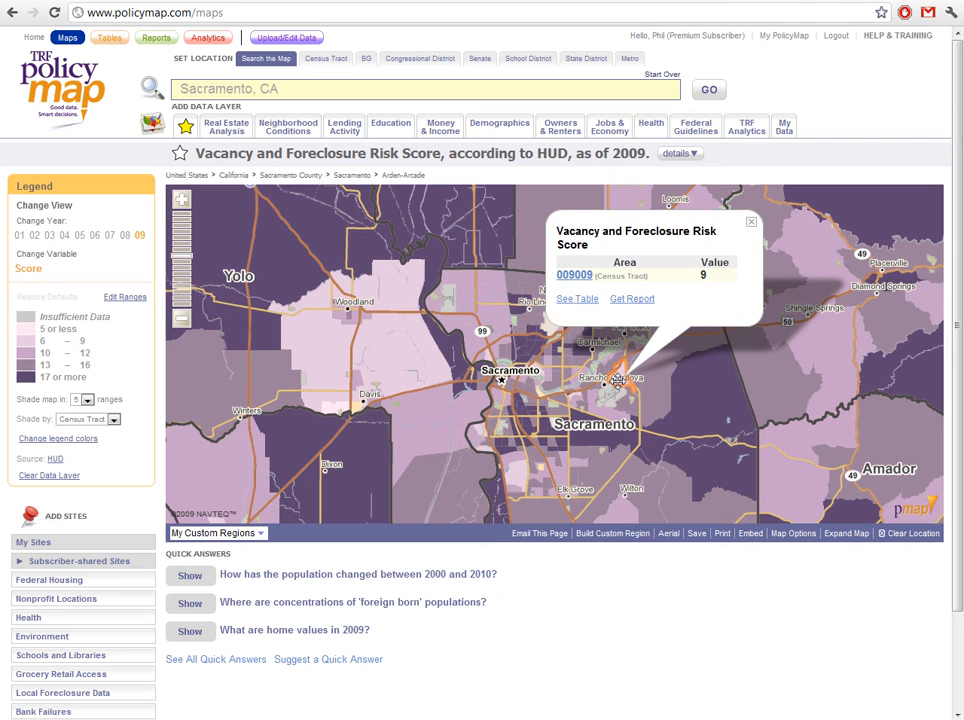
left_click(751, 221)
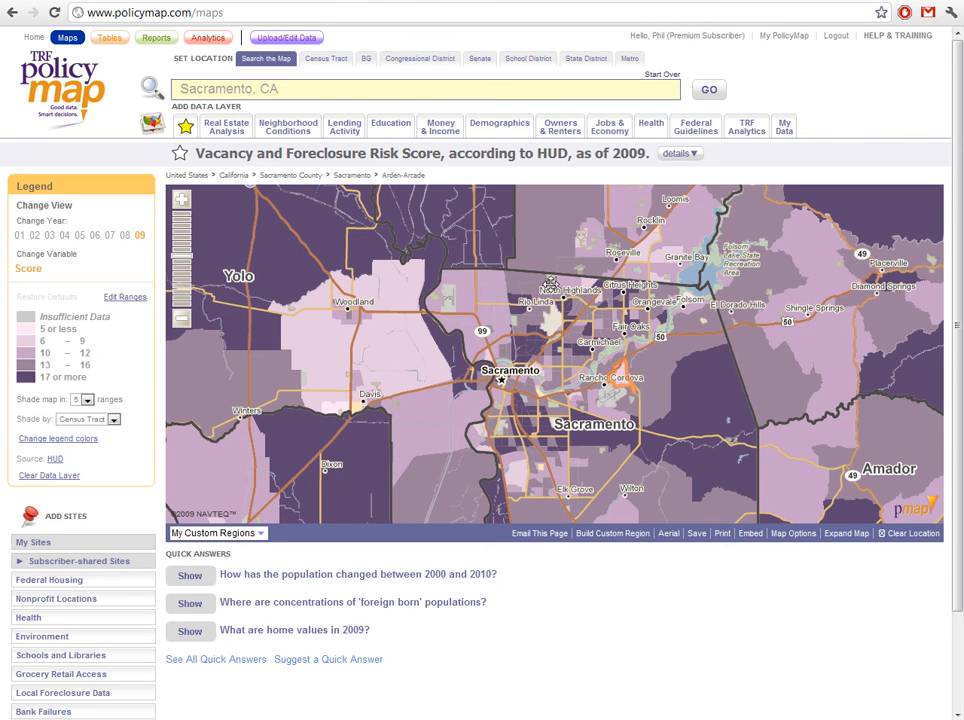
- Examine the risk score shading of the census tracts around Sacramento at closer range, from Rancho Cordova to Del Paso Heights
left_click(182, 202)
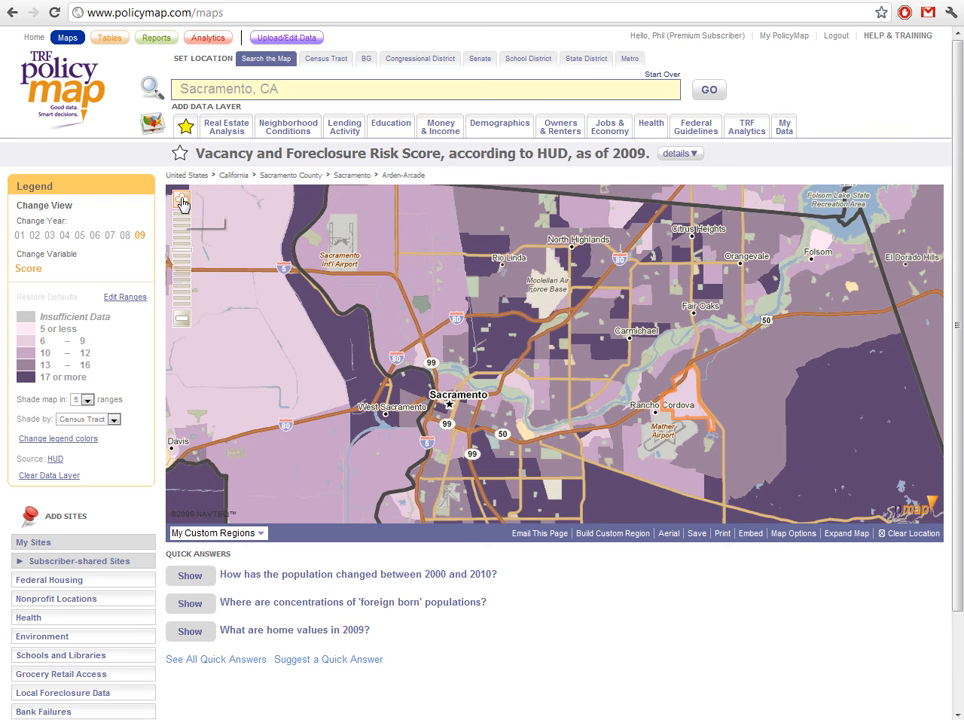
left_click(183, 203)
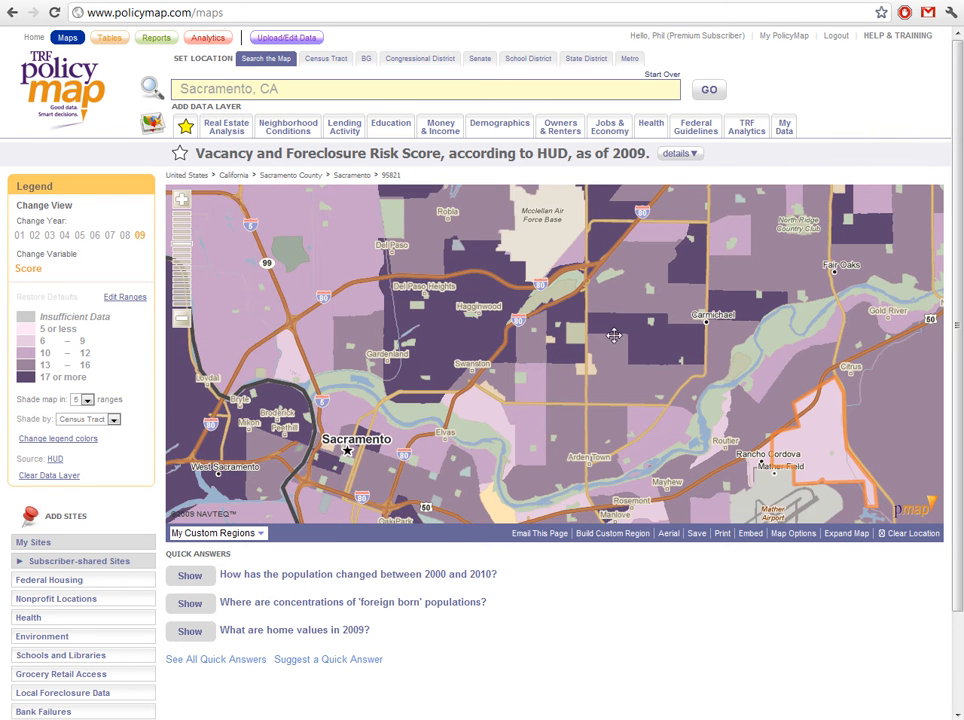
left_click_drag(518, 377, 438, 324)
left_click(628, 383)
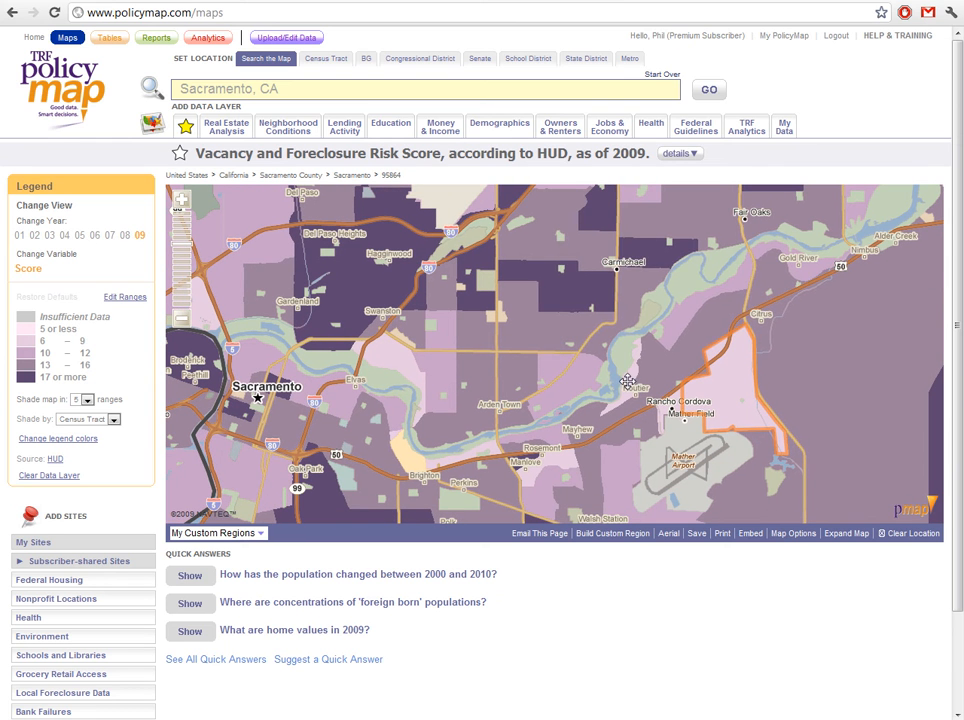
left_click(760, 222)
left_click_drag(482, 305, 597, 366)
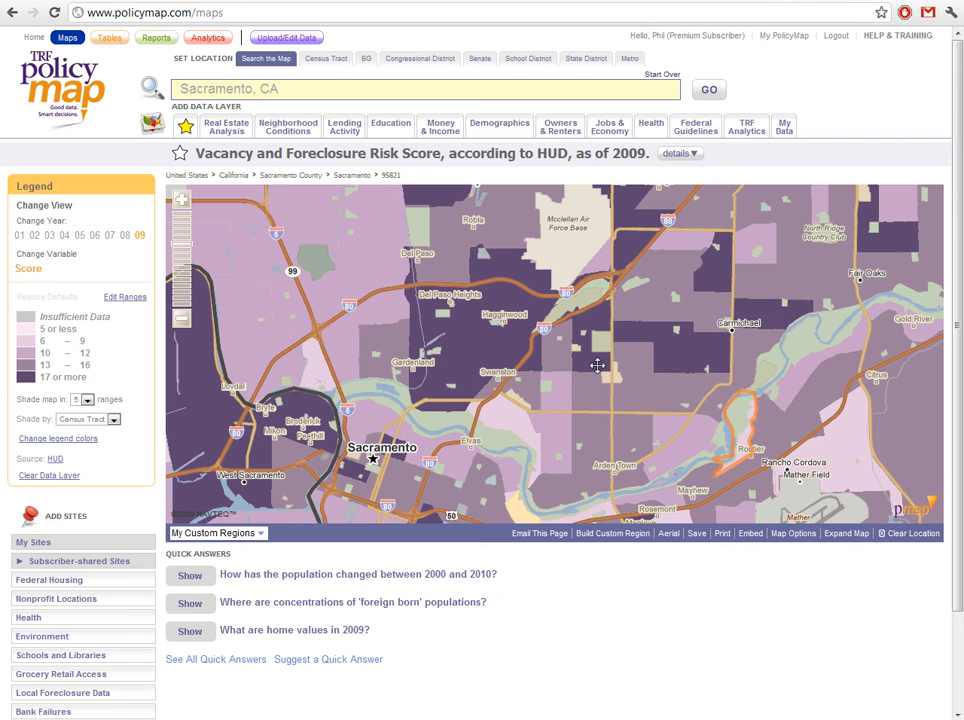
scroll(597, 366, "down", 1)
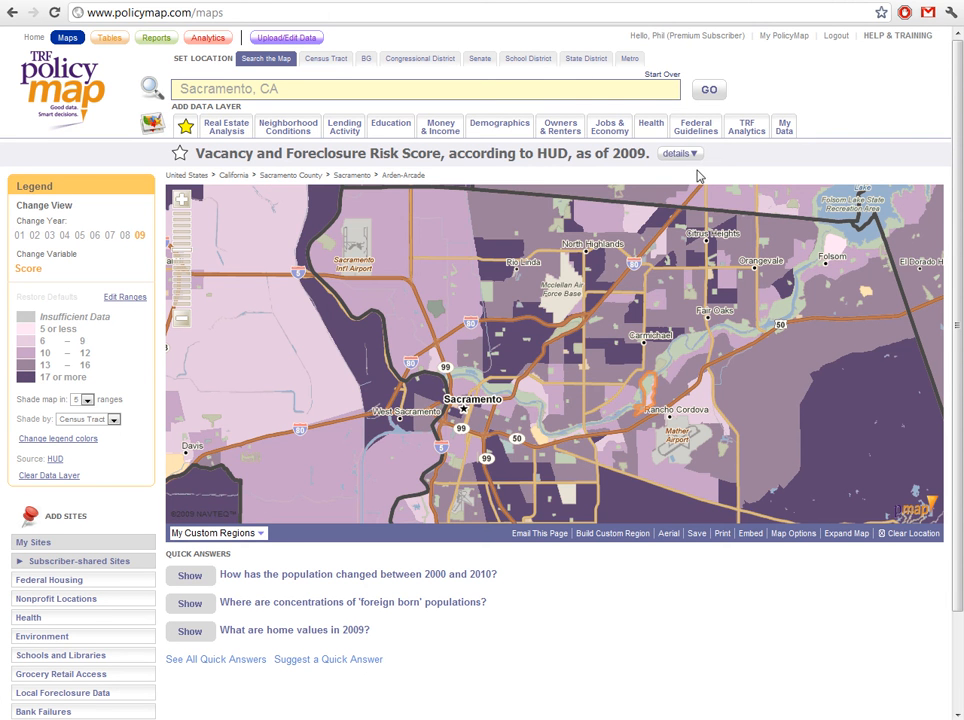
- Map the CRA Eligibility data layer Tract Median Family Income % for the Sacramento area
mouse_move(695, 130)
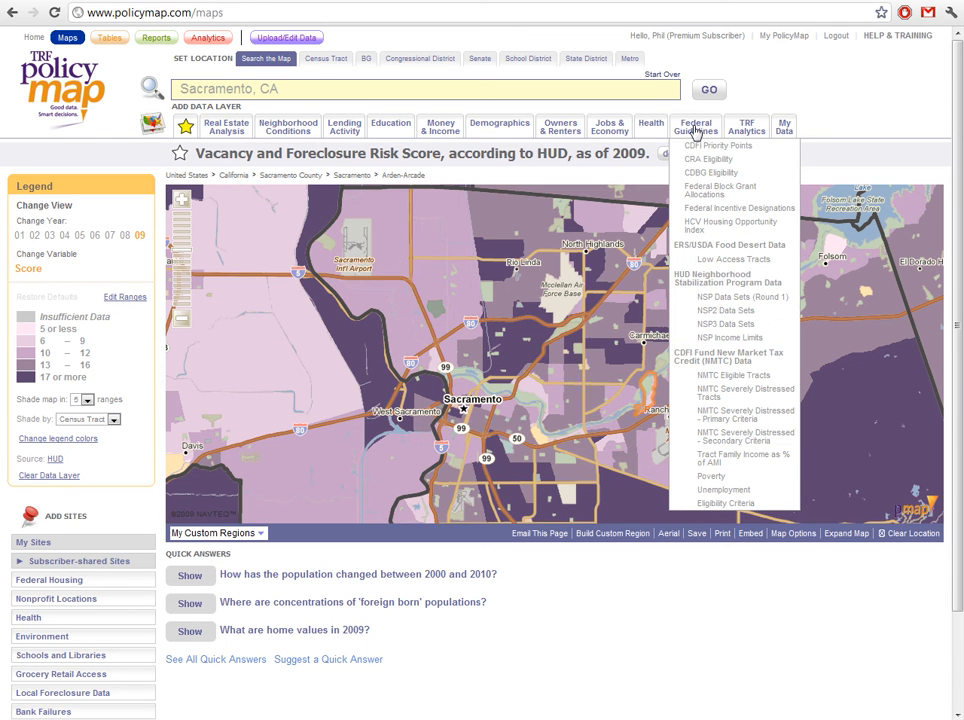
mouse_move(705, 161)
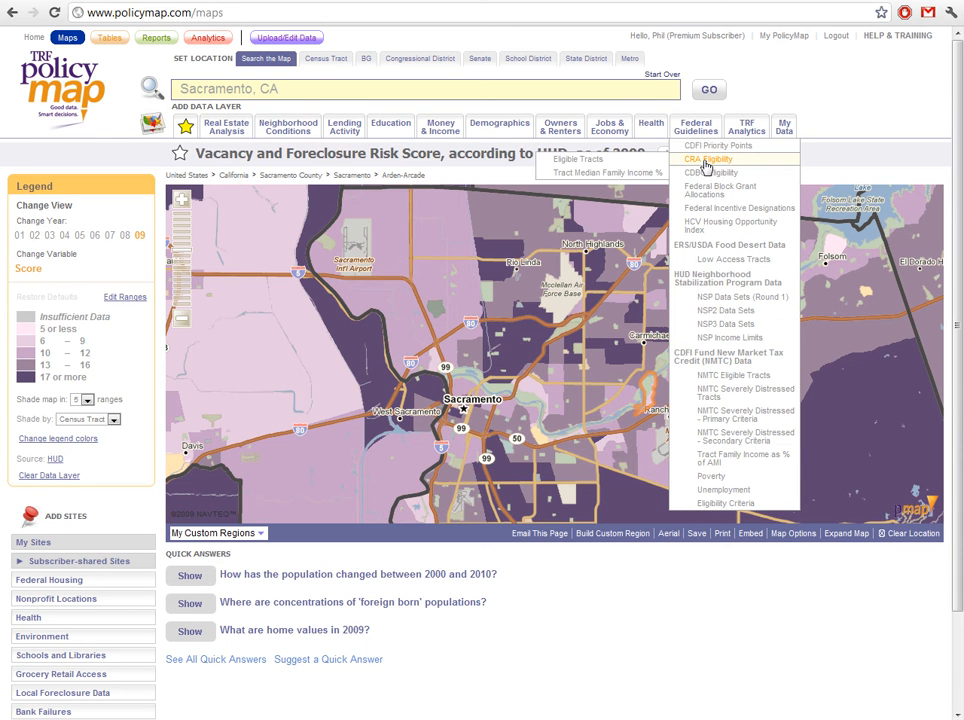
left_click(606, 176)
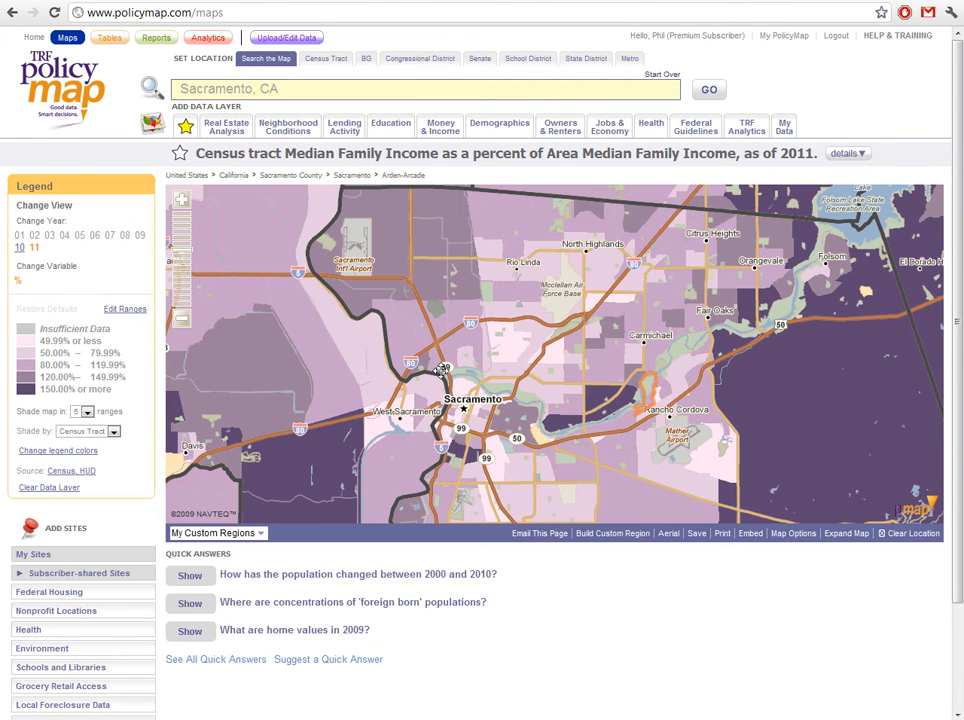
left_click_drag(441, 371, 427, 346)
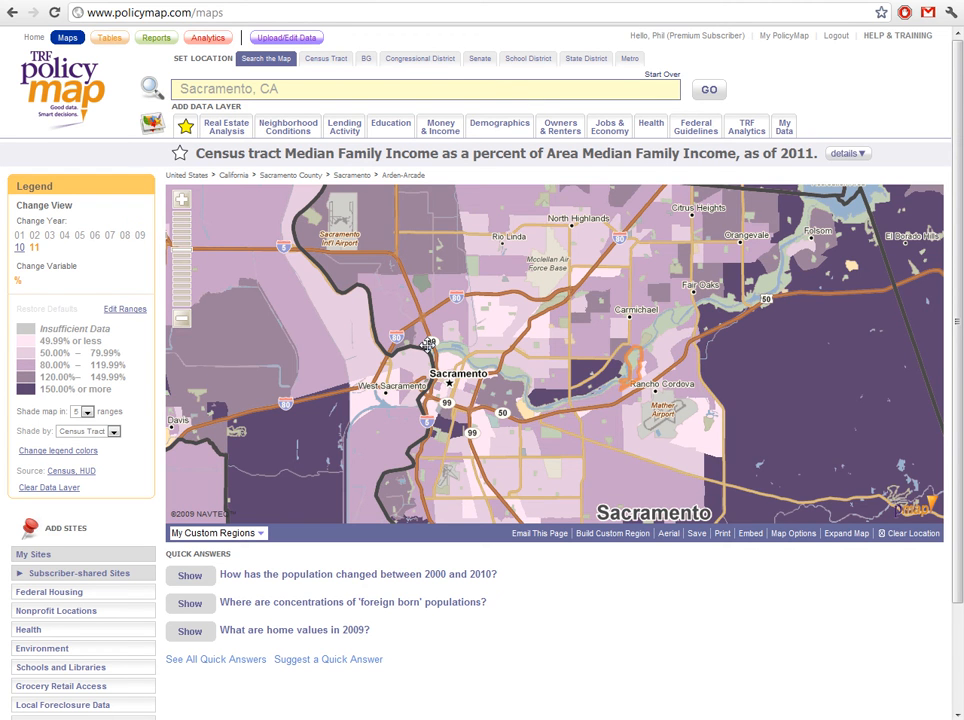
- Read the income layer's description and check the values of a dark-shaded tract east of Sacramento and a light-shaded one north of it
left_click(842, 155)
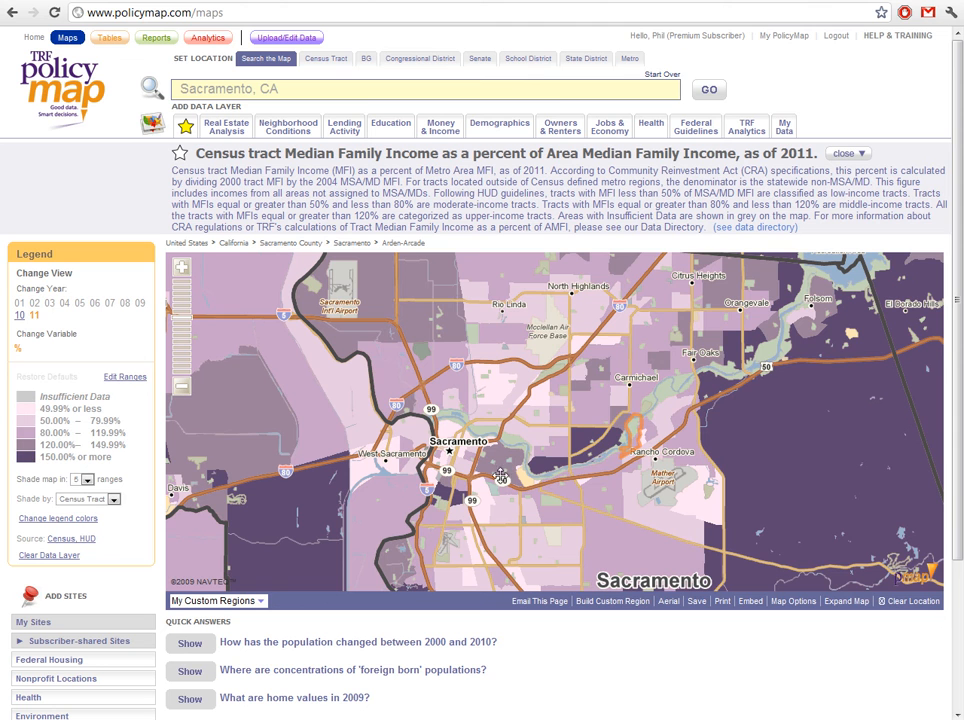
left_click(597, 440)
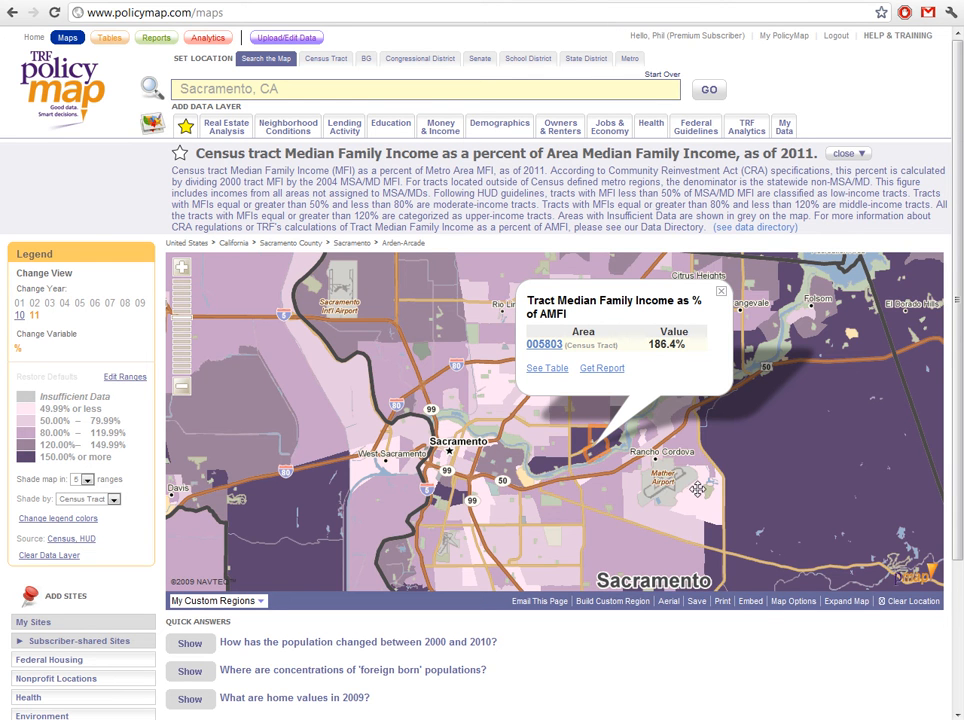
left_click(485, 397)
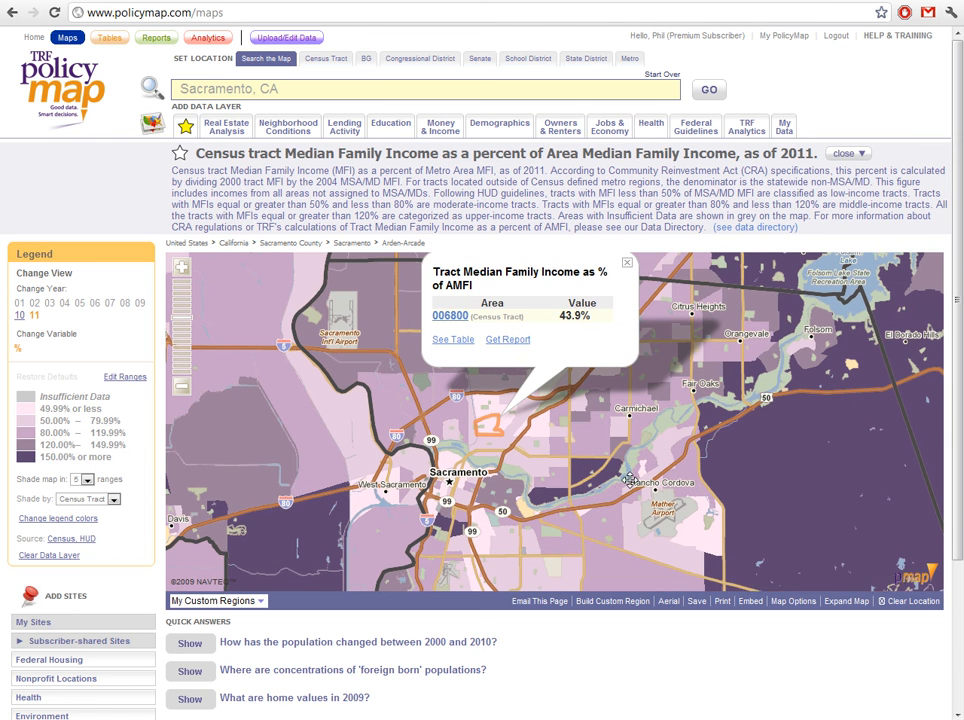
left_click(626, 271)
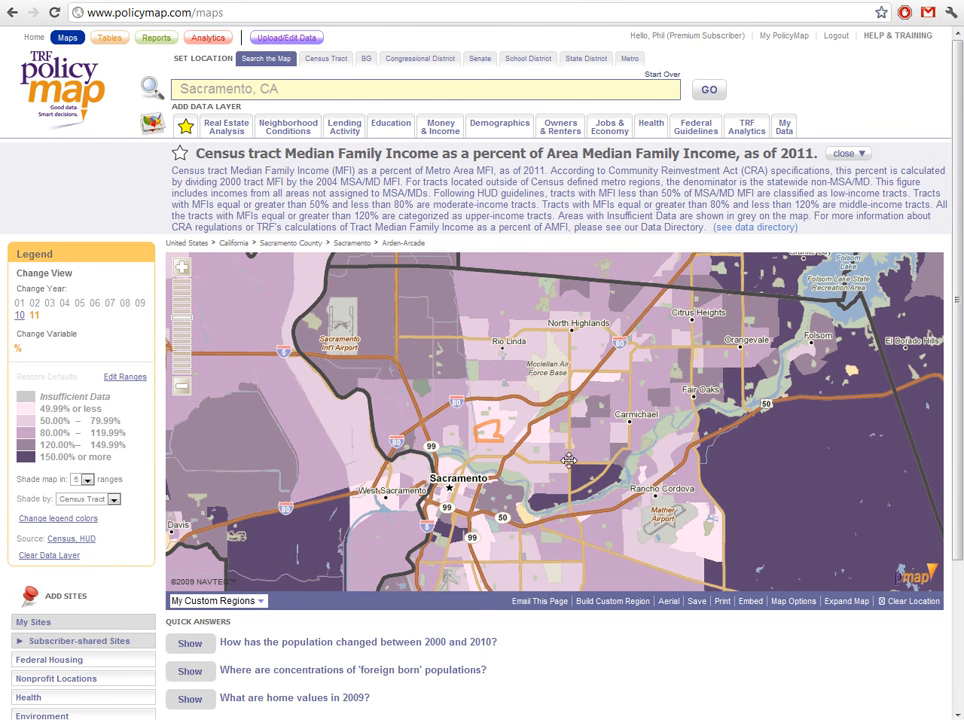
left_click(843, 154)
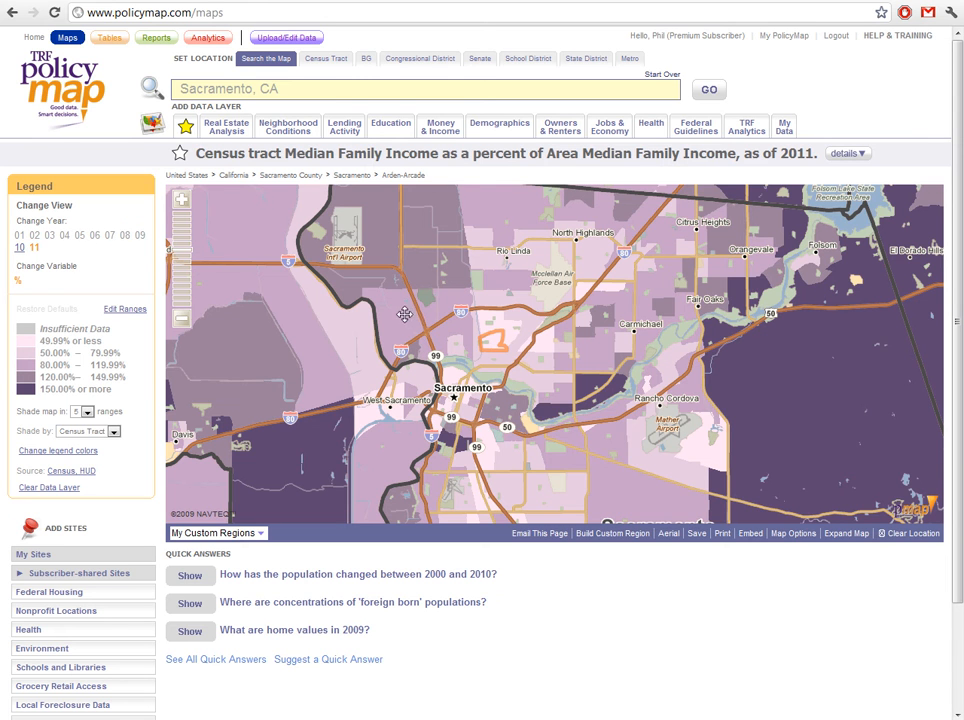
- Map the annual Home Sales data layer and change its variable to the one-year percent change in median sale price (%Ch1YR$)
left_click_drag(411, 317, 388, 307)
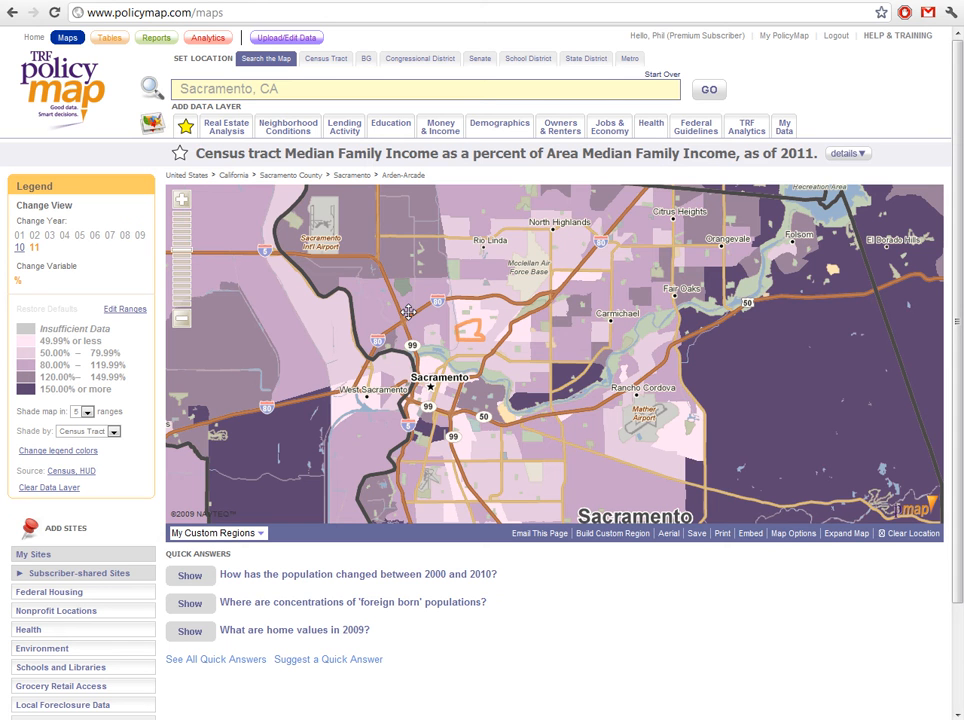
mouse_move(222, 127)
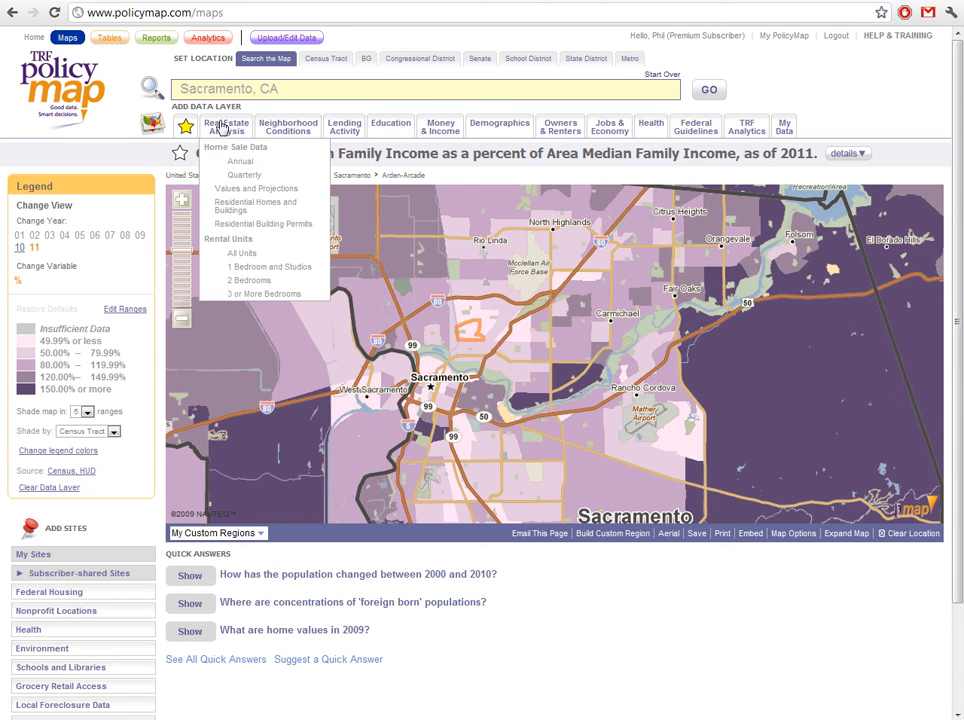
mouse_move(250, 160)
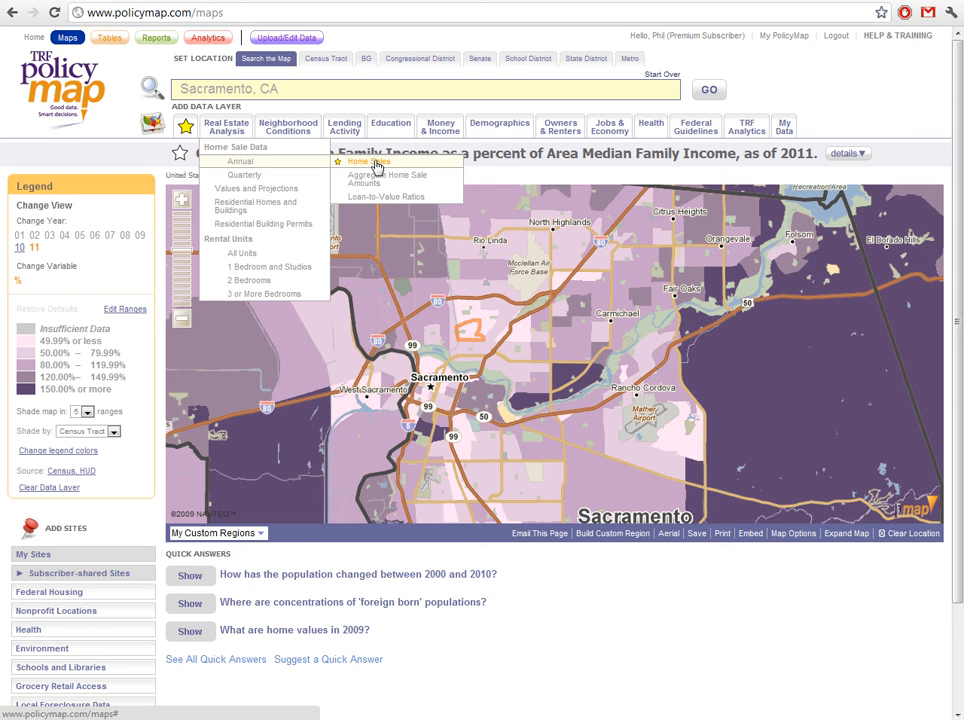
left_click(376, 166)
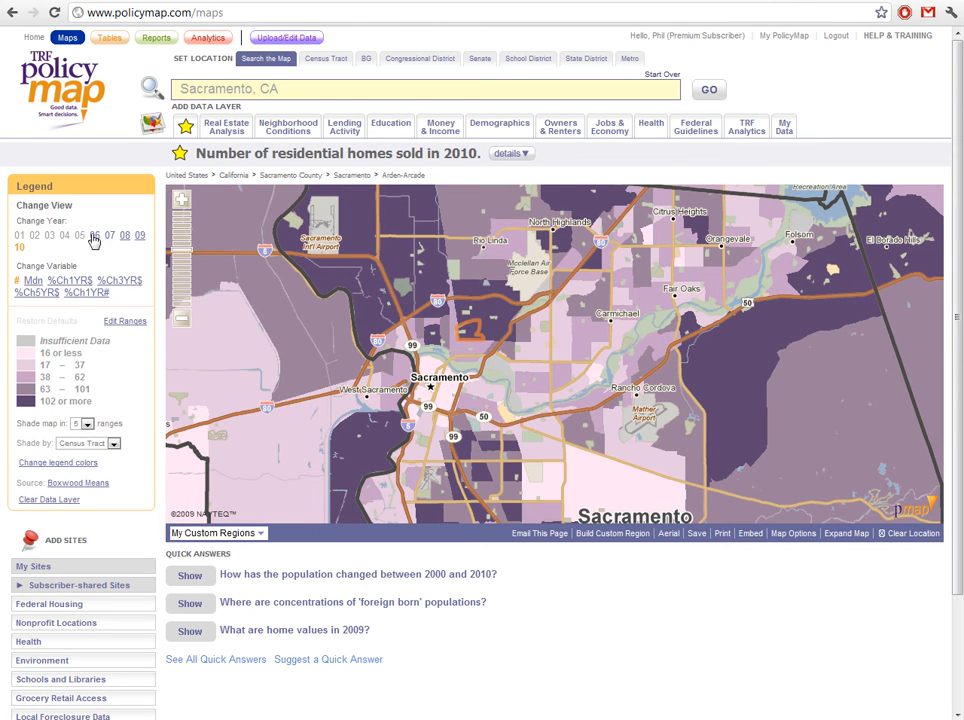
left_click(67, 281)
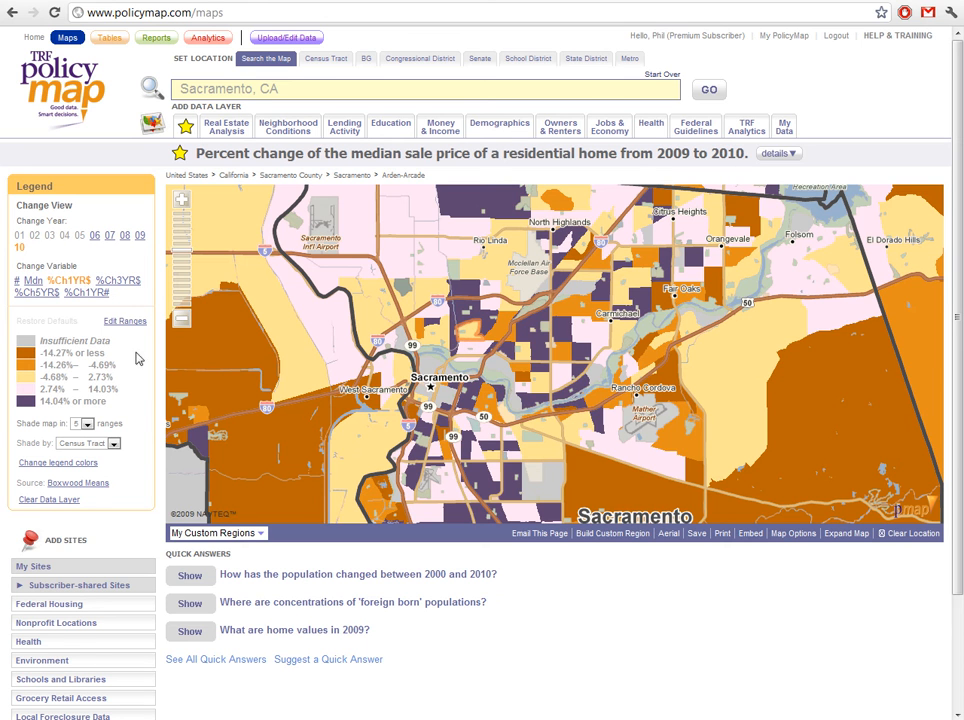
- Shade the map in 6 ranges and set the upper limits of the first four ranges to -25, -15, -10 and -5%
left_click(88, 427)
left_click(80, 470)
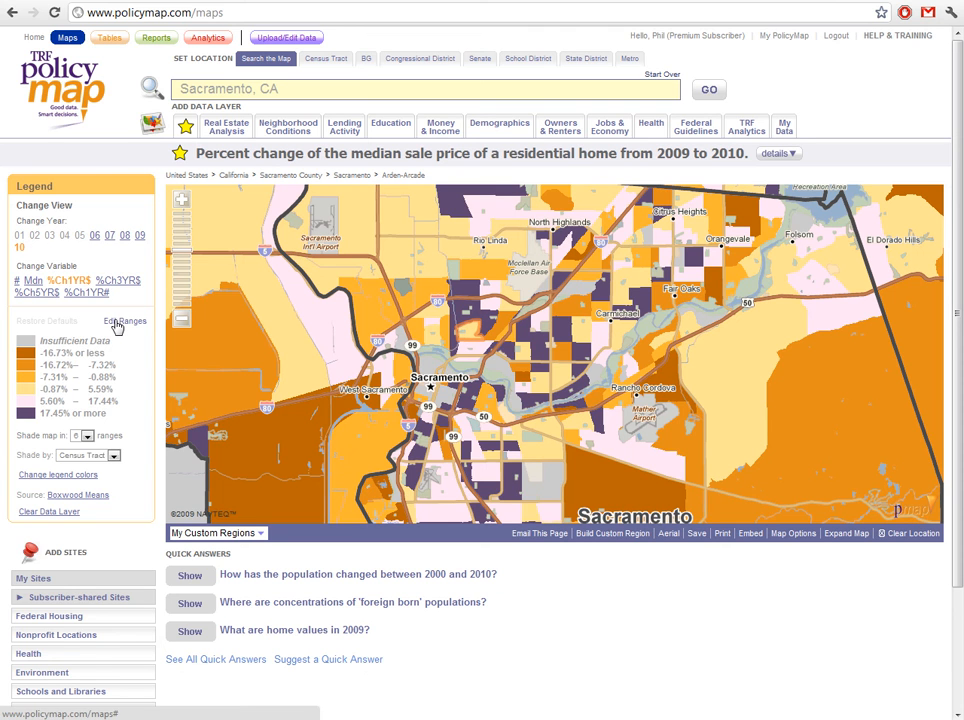
left_click(117, 323)
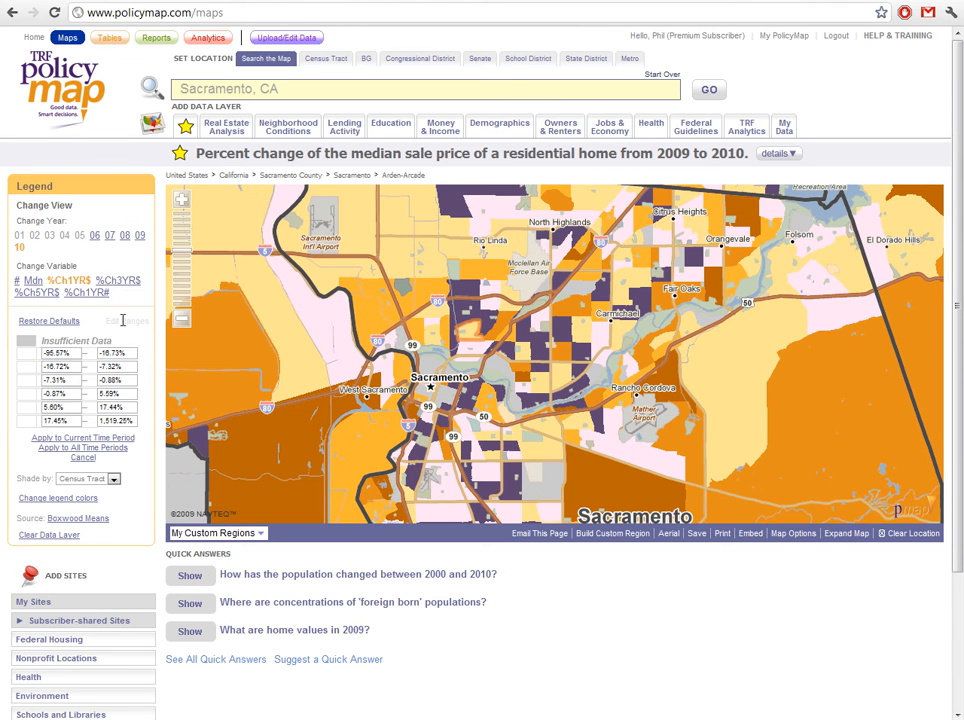
triple_click(117, 353)
type("-25")
key("Tab")
type("-15")
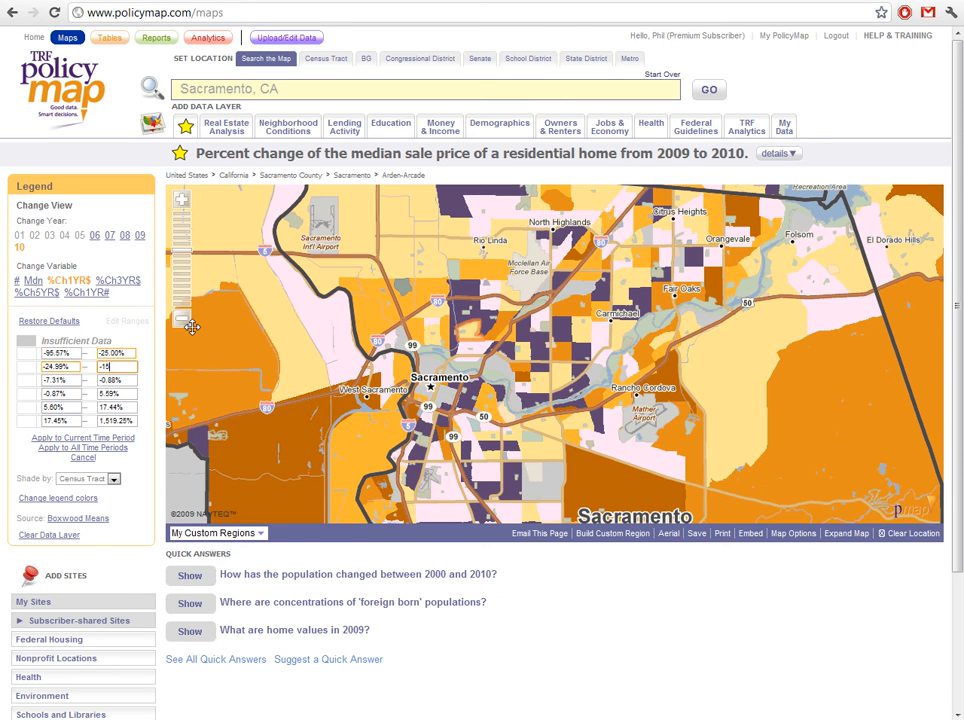
key("Tab")
type("-10")
key("Tab")
type("-5")
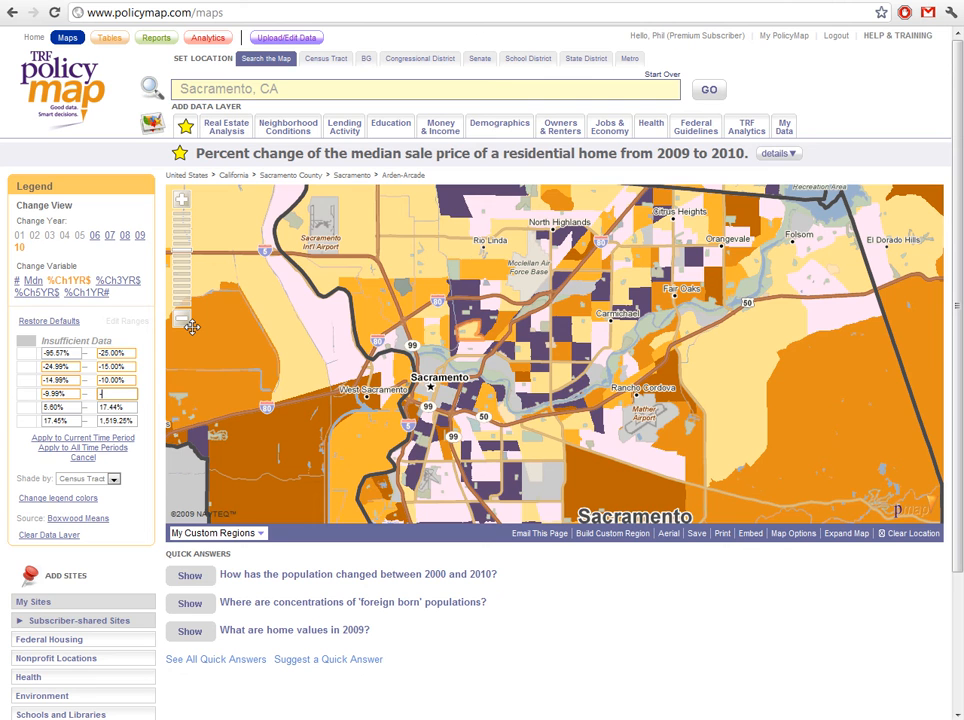
key("Tab")
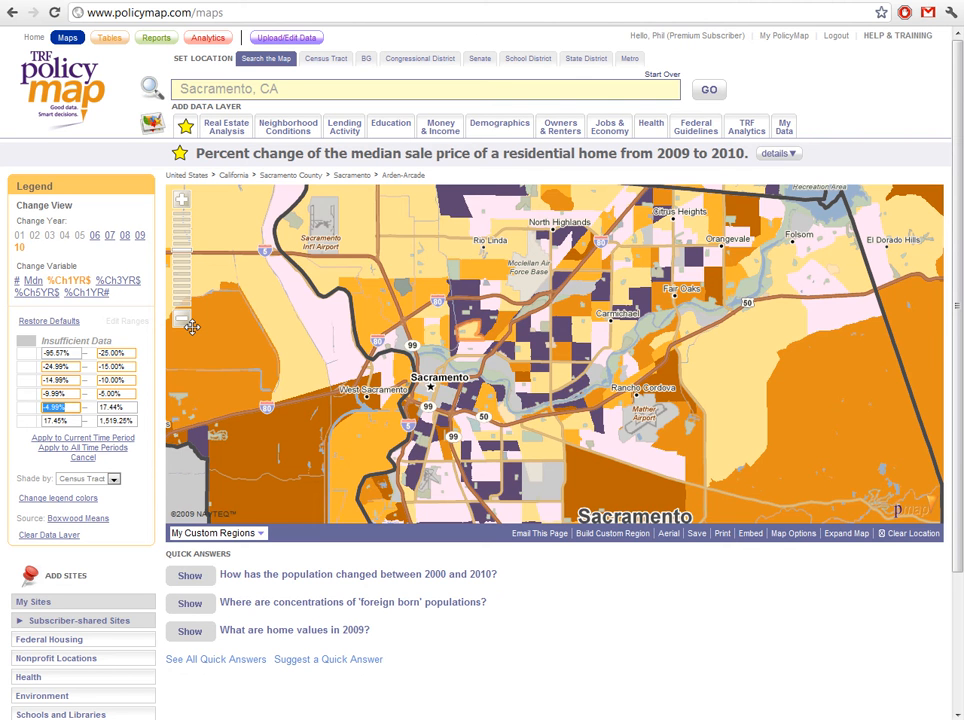
- Set the fourth range's upper limit to 0% and the fifth's to 5%, and apply the custom ranges to all time periods
key("shift+Tab")
key("shift+Tab")
key("Tab")
type("0")
key("Tab")
key("Tab")
type("5")
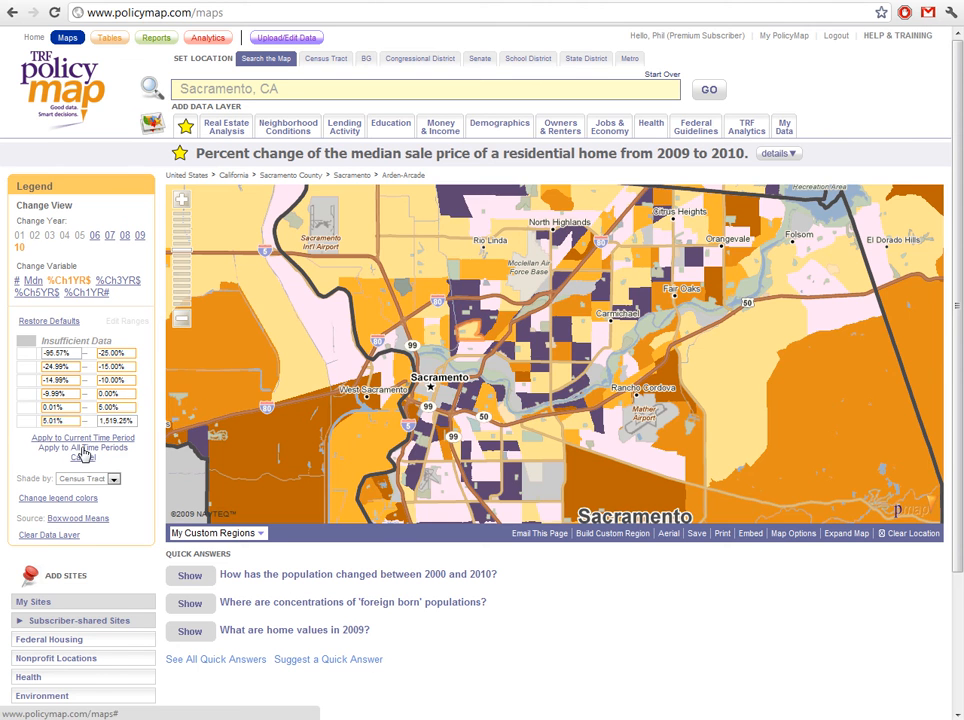
left_click(84, 449)
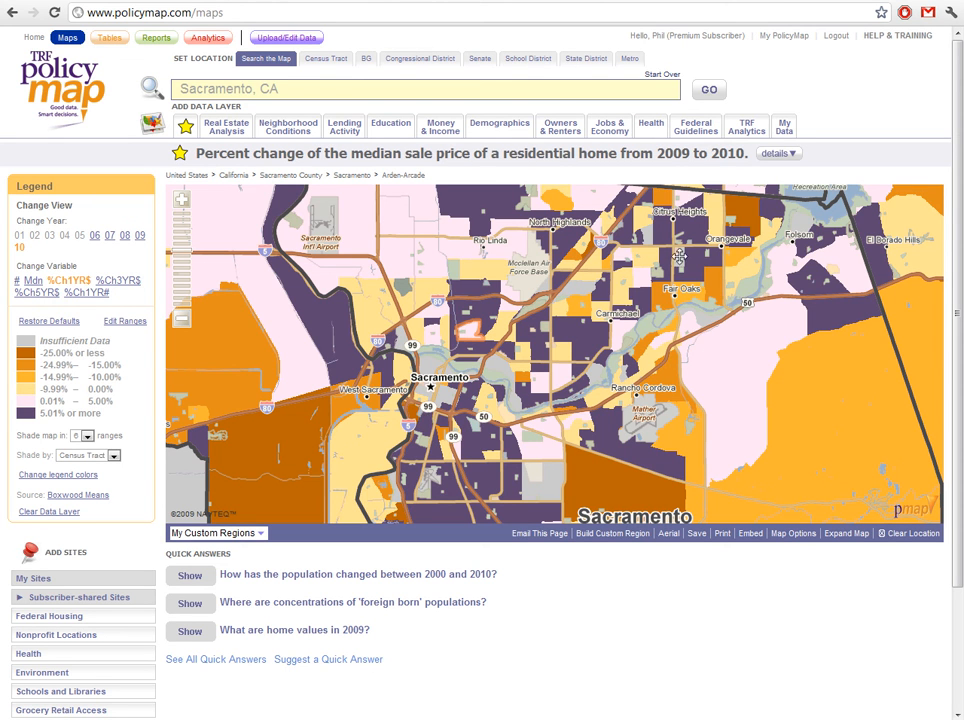
- Check the percent change in median sale price for two neighbouring census tracts in Orangevale
left_click_drag(697, 250, 669, 288)
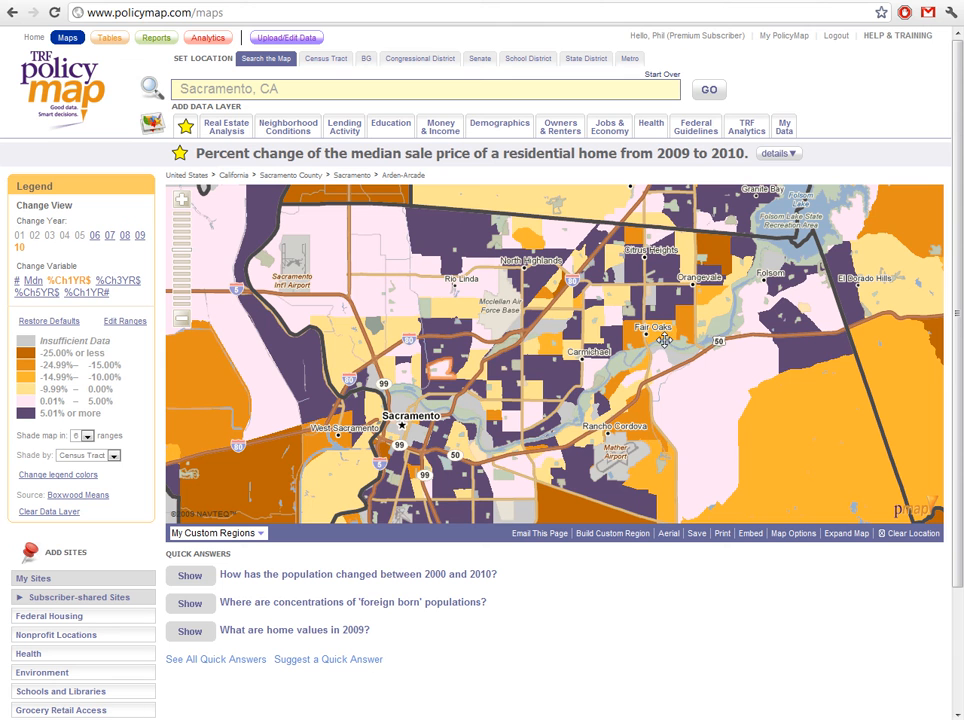
left_click_drag(705, 285, 682, 314)
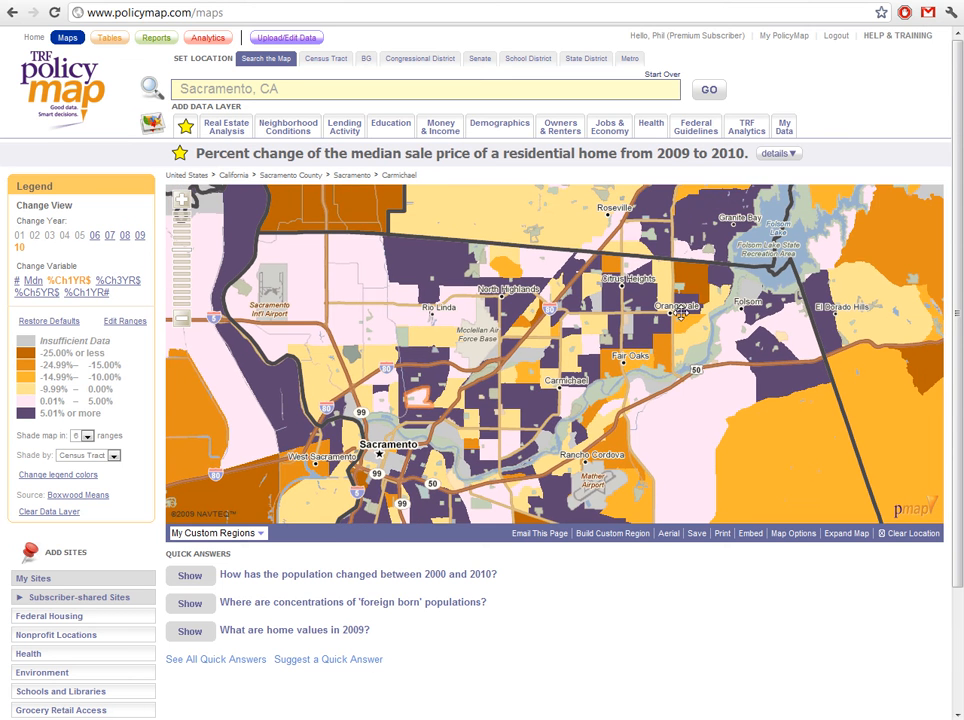
left_click(691, 284)
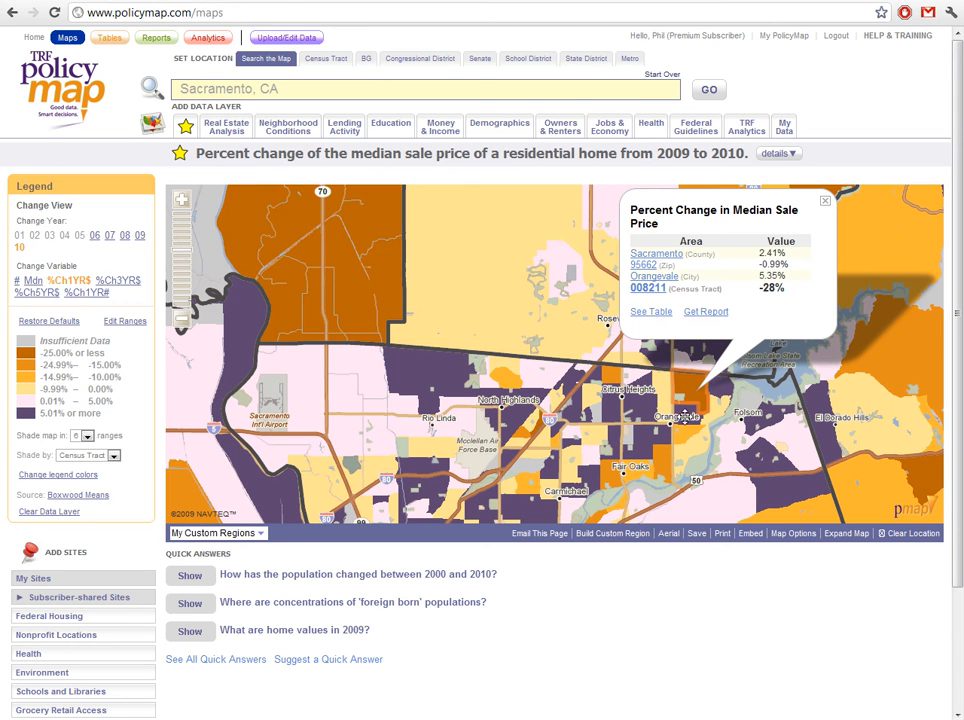
left_click(688, 410)
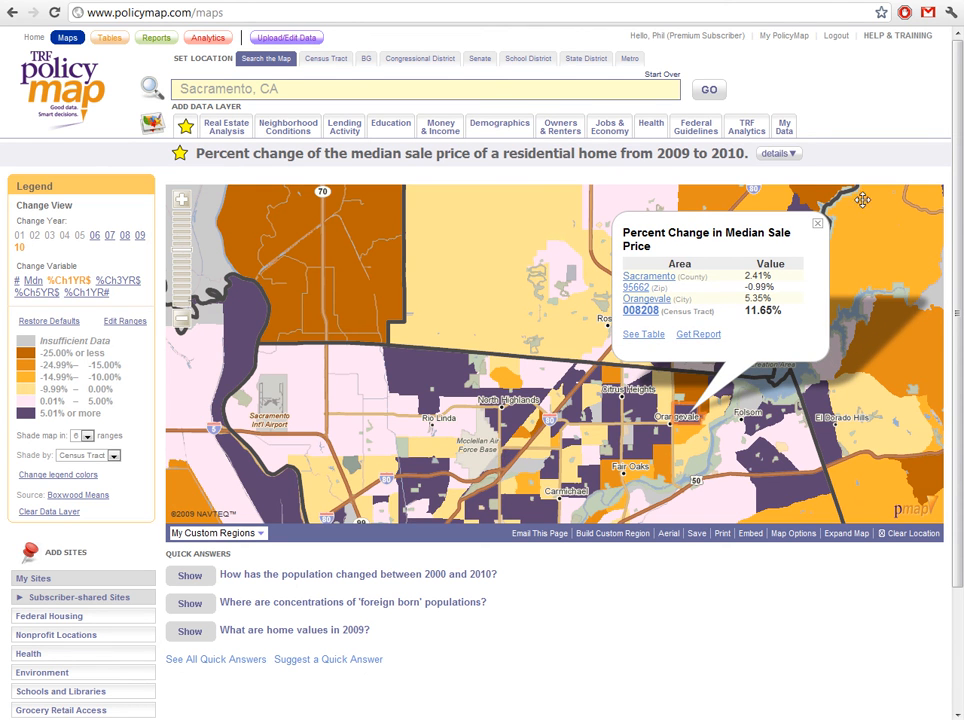
- Close the census tract details and switch from Maps to Analytics with its step-by-step wizard turned off
left_click(817, 223)
left_click_drag(541, 445, 605, 327)
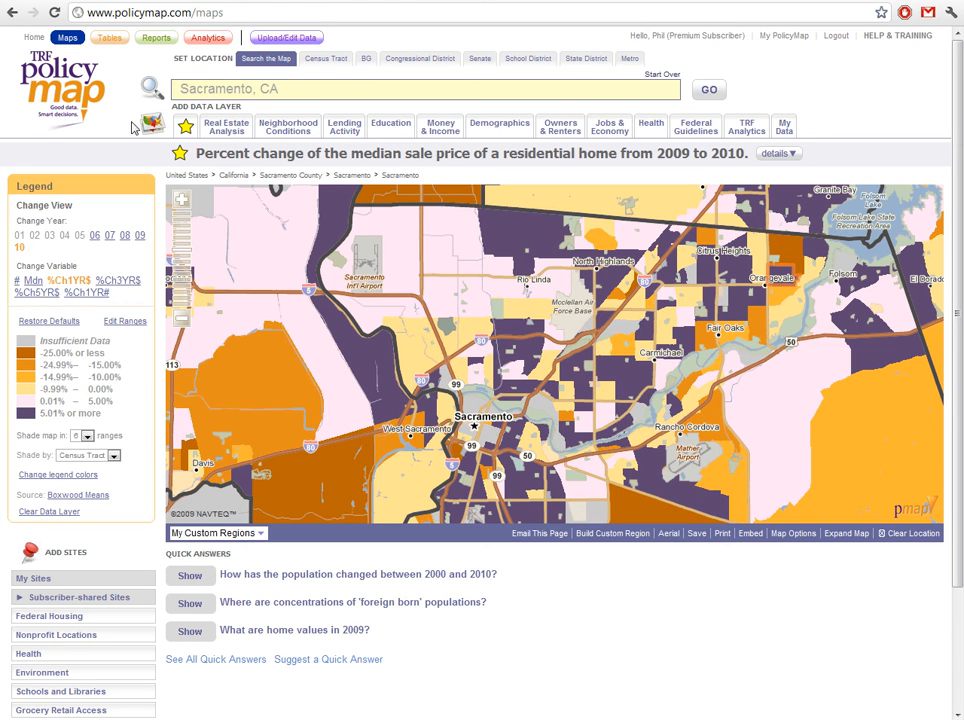
left_click(198, 37)
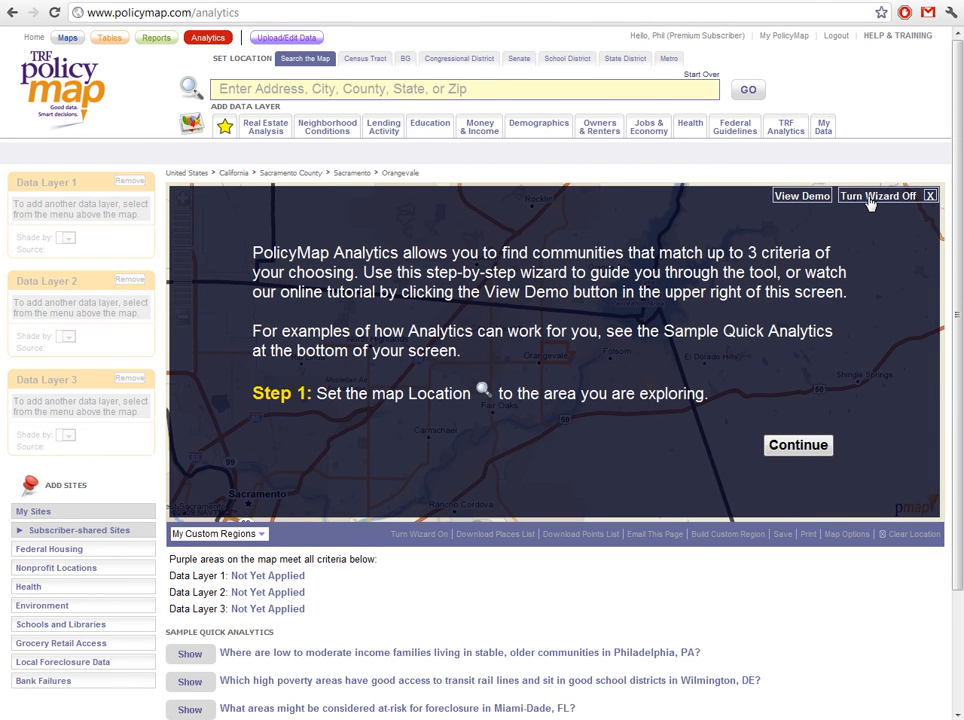
left_click(869, 197)
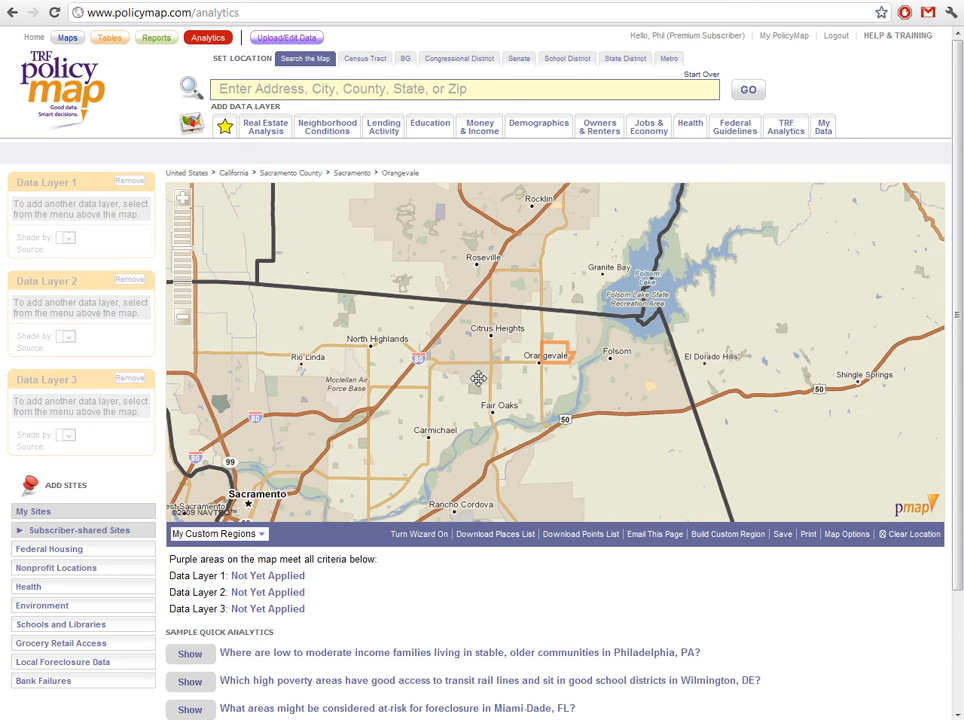
- Clear the outlined Orangevale census tract as the selected location on the Sacramento map
left_click_drag(486, 355, 548, 330)
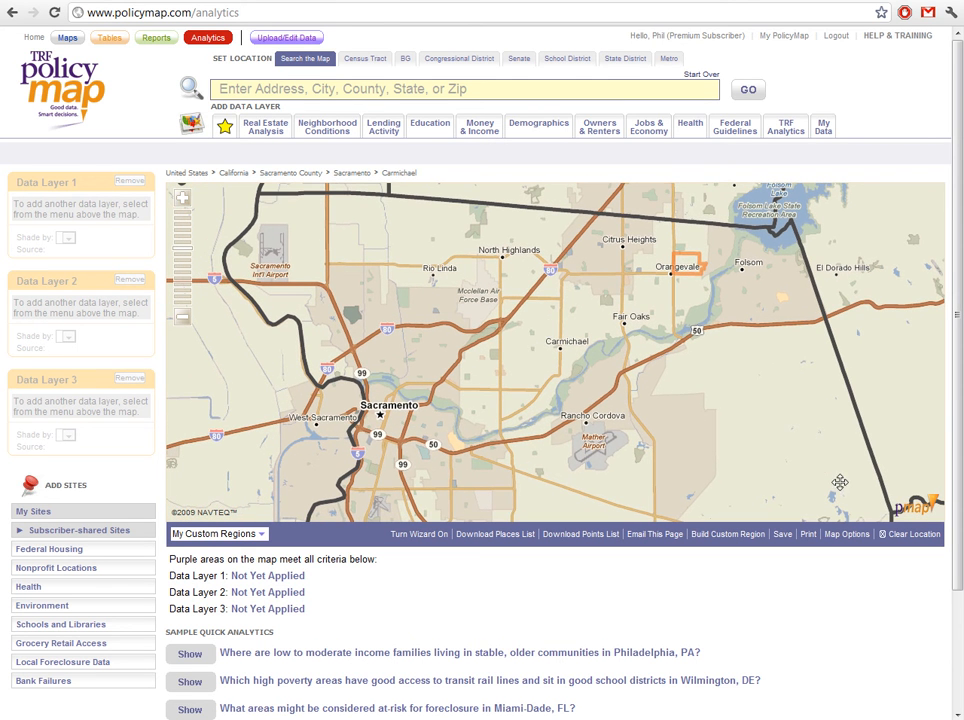
left_click(906, 535)
left_click(459, 412)
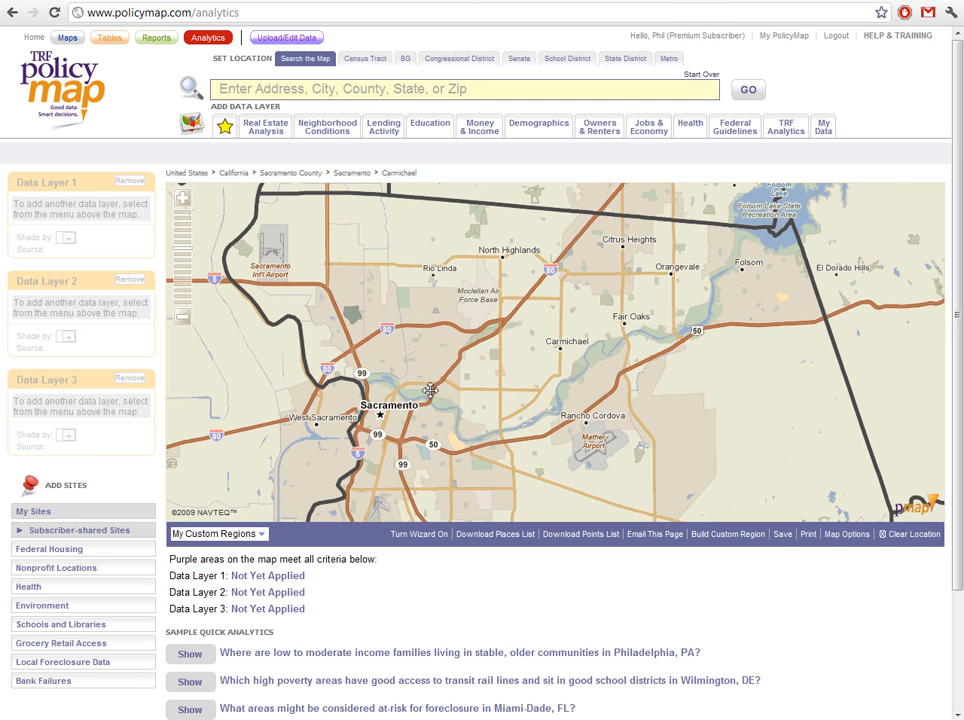
- Add the Foreclosure Risk Score from the HUD NSP Data Sets (Round 1) as the first data layer
mouse_move(737, 127)
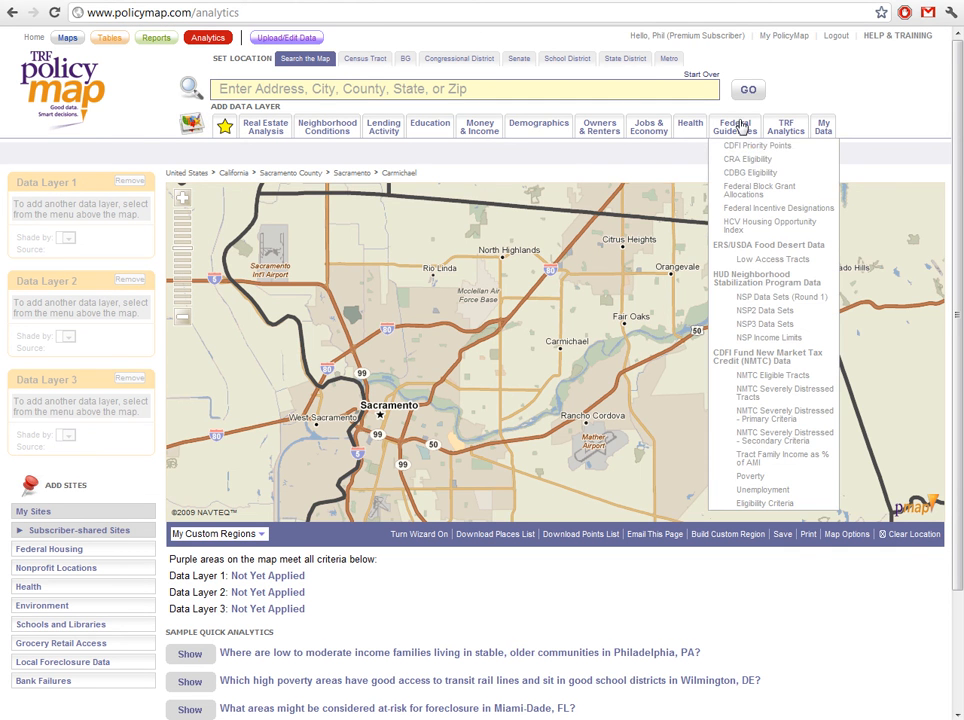
mouse_move(775, 297)
left_click(680, 370)
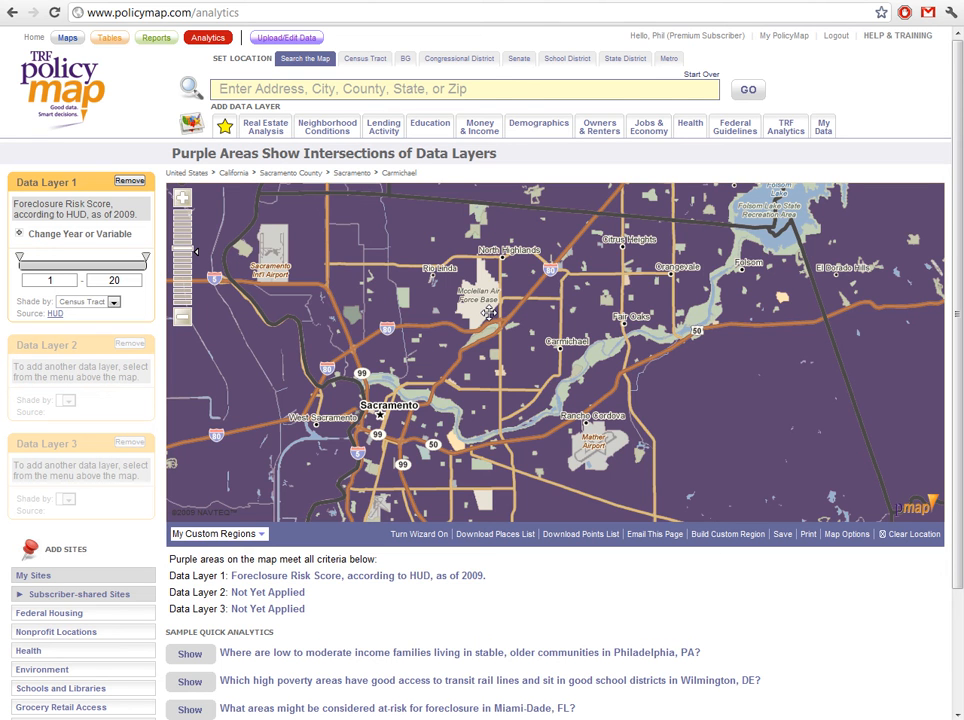
- Limit the Foreclosure Risk Score layer to scores from 14 to 17
double_click(64, 278)
left_click(128, 322)
left_click_drag(544, 408, 578, 386)
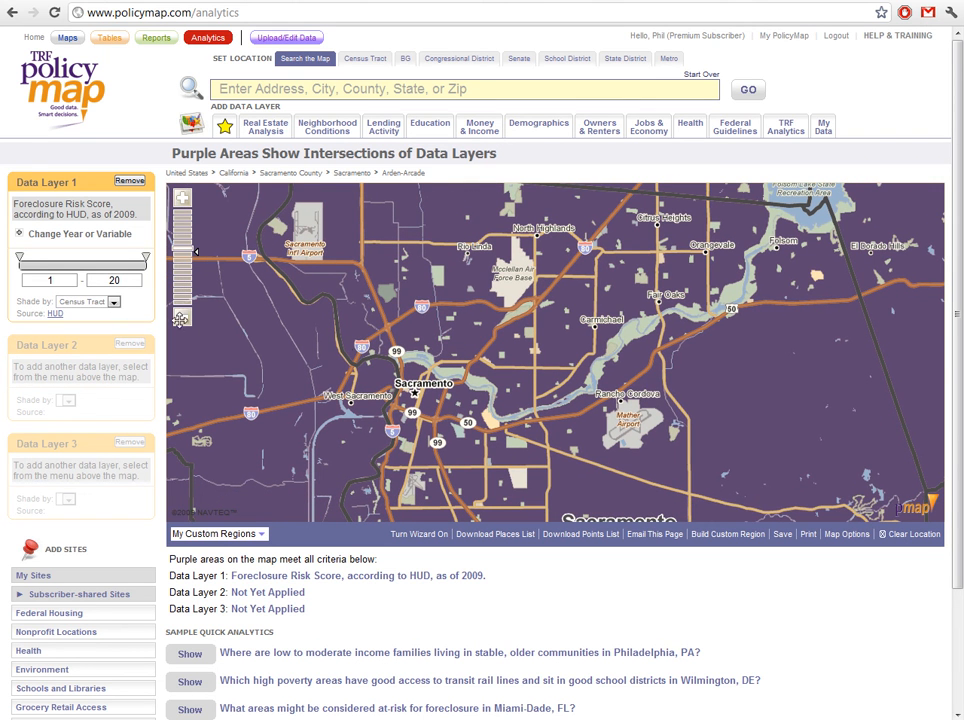
mouse_move(20, 260)
left_mouse_down()
mouse_move(114, 258)
mouse_move(83, 258)
mouse_move(31, 280)
left_mouse_up()
type("14")
key("Tab")
type("17")
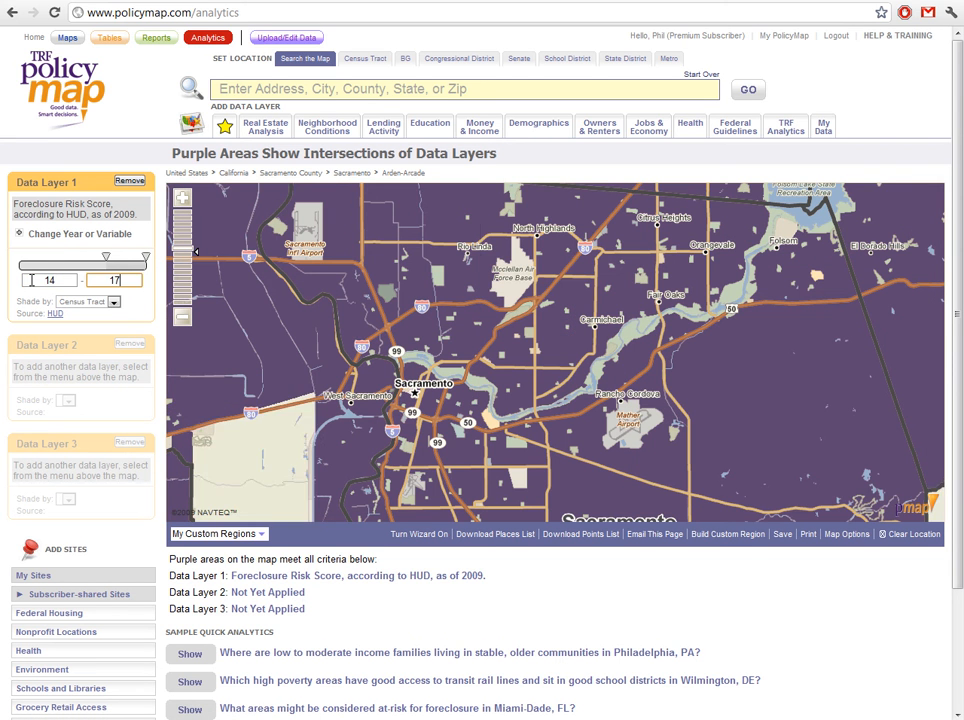
key("Return")
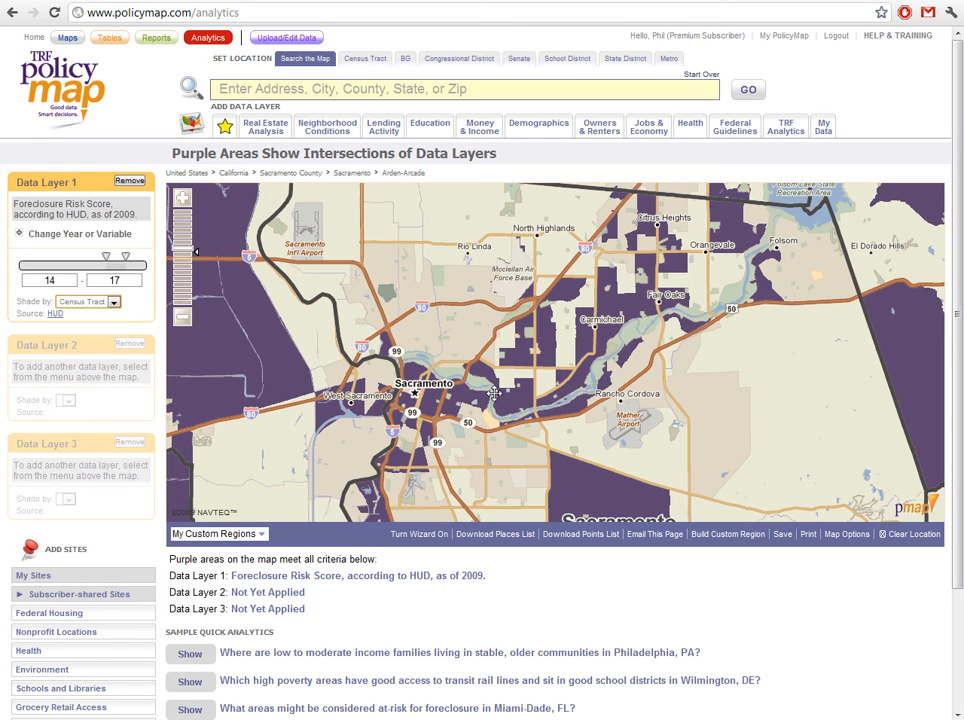
- Check the foreclosure risk scores of a shaded census tract south-west of Carmichael and the unshaded tract below it
left_click(548, 355)
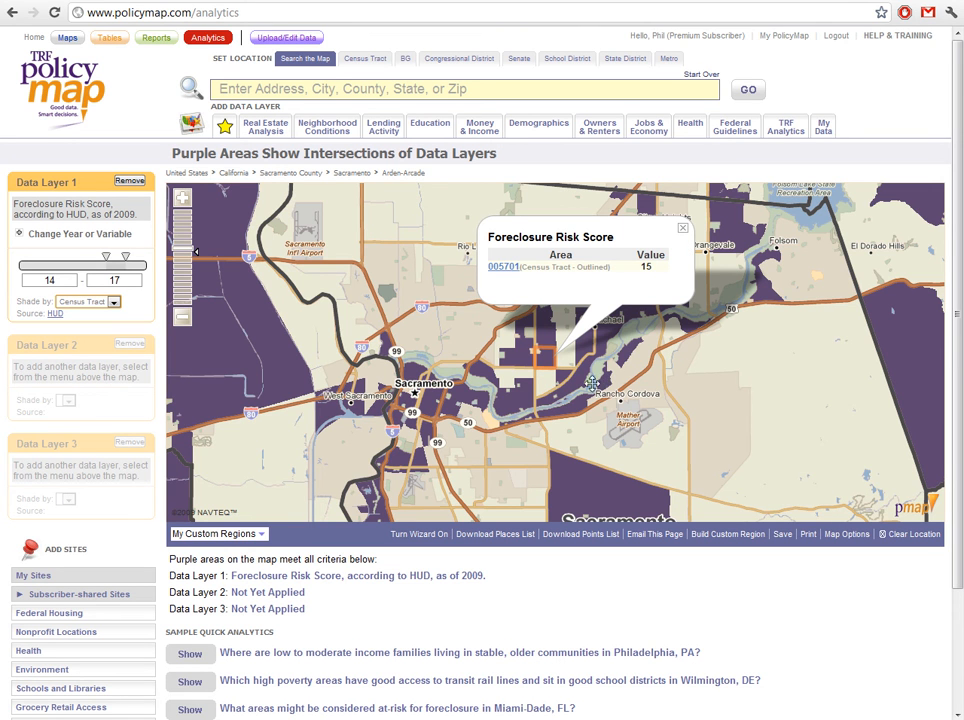
left_click(544, 381)
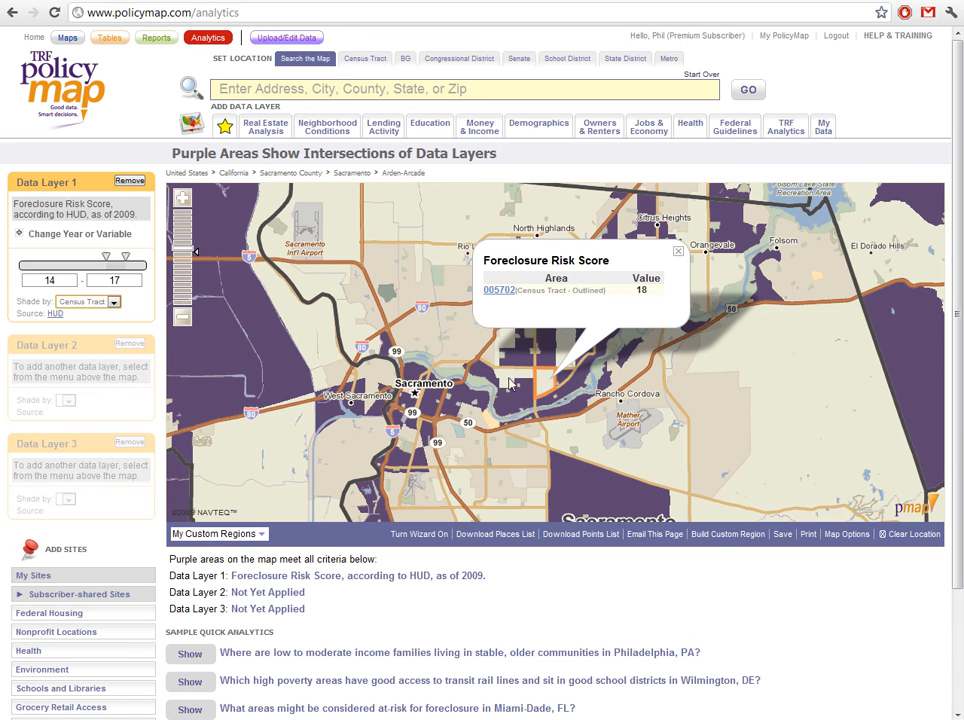
left_click(677, 252)
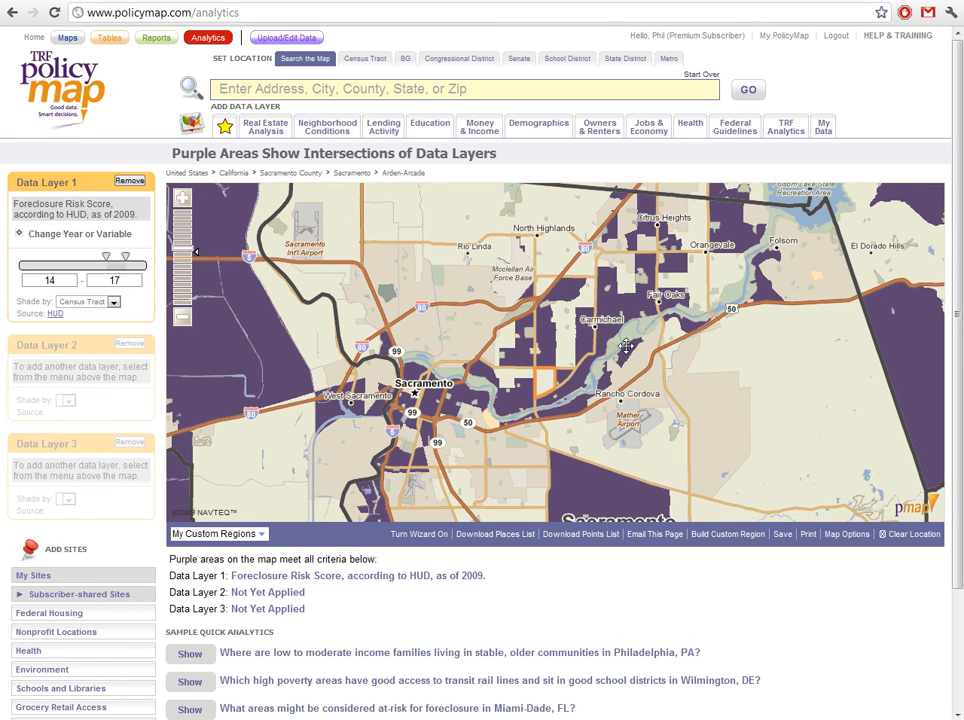
- Add the CRA Eligibility layer Tract Median Family Income % as the second data layer and limit it to 80–150%
mouse_move(740, 133)
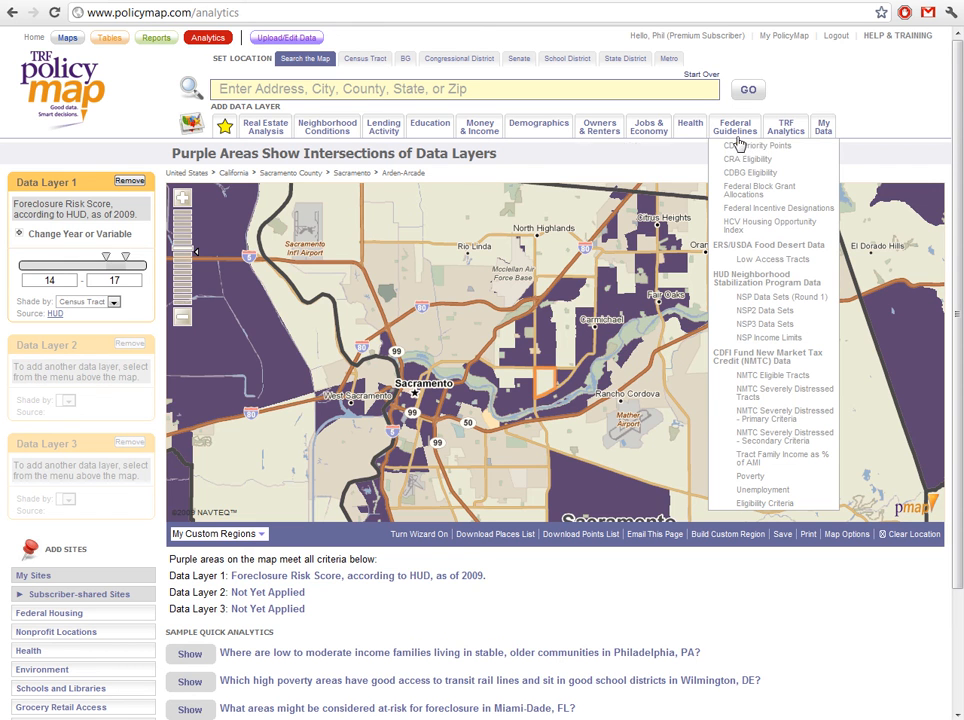
mouse_move(745, 163)
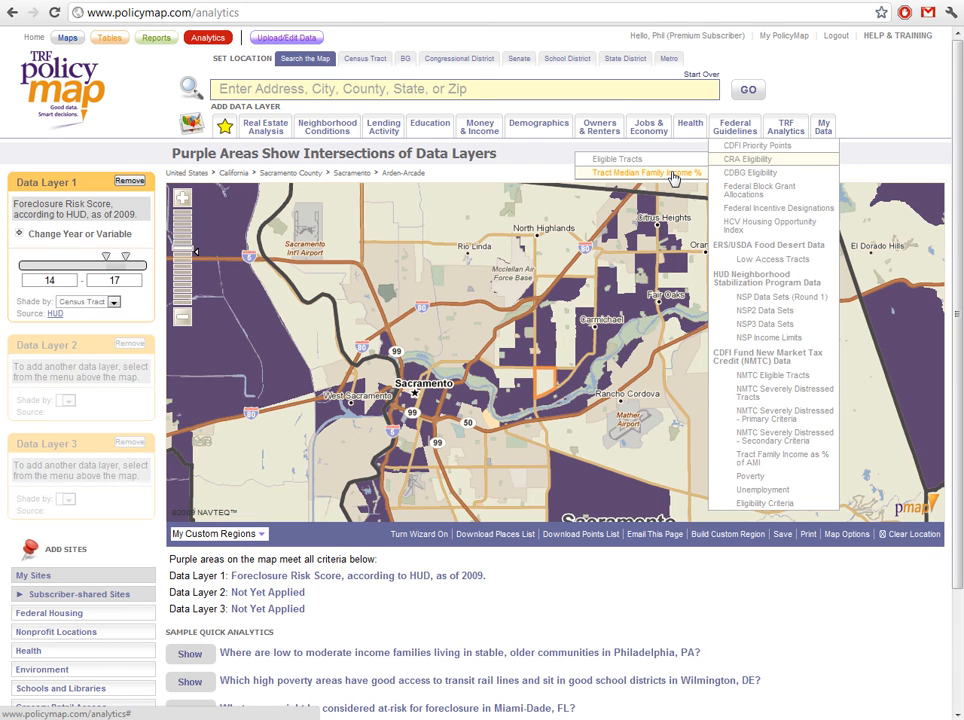
left_click(673, 178)
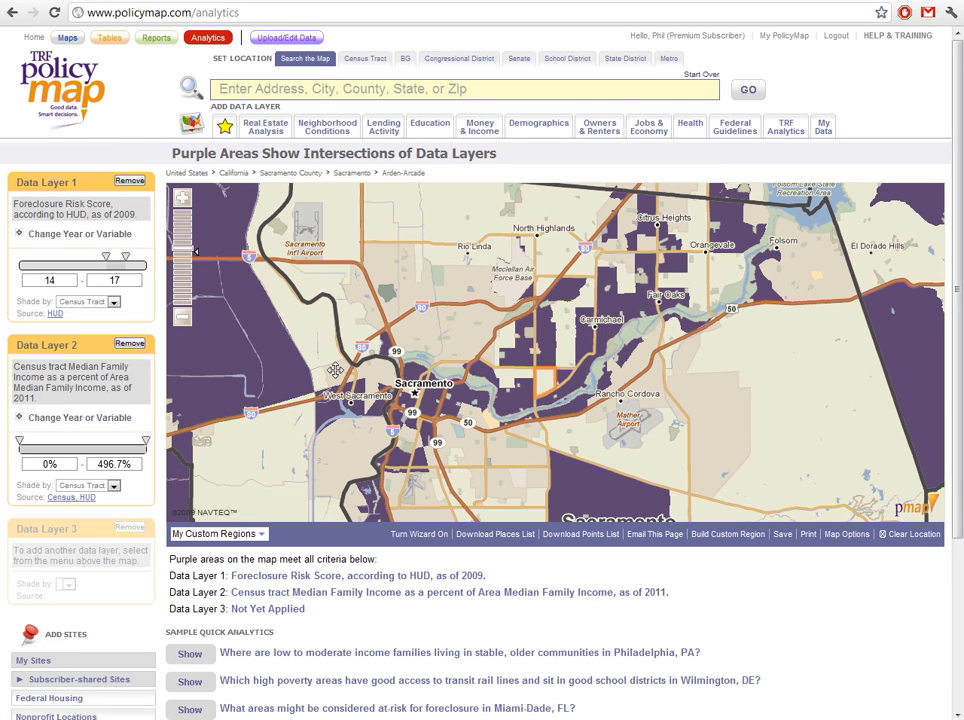
left_click(24, 460)
type("80")
key("Tab")
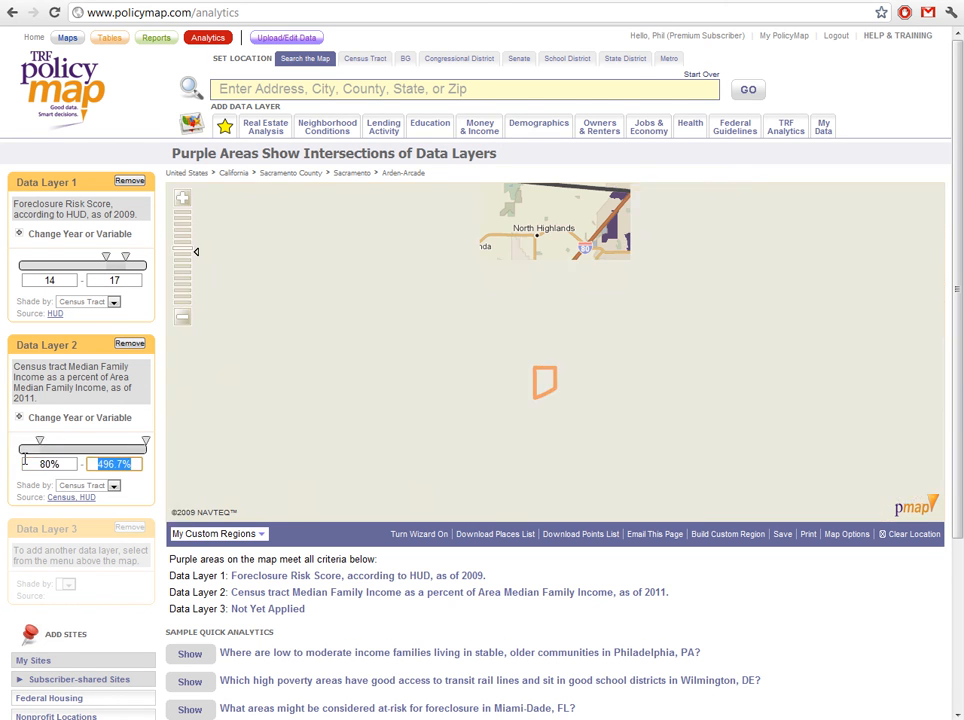
type("150")
key("Tab")
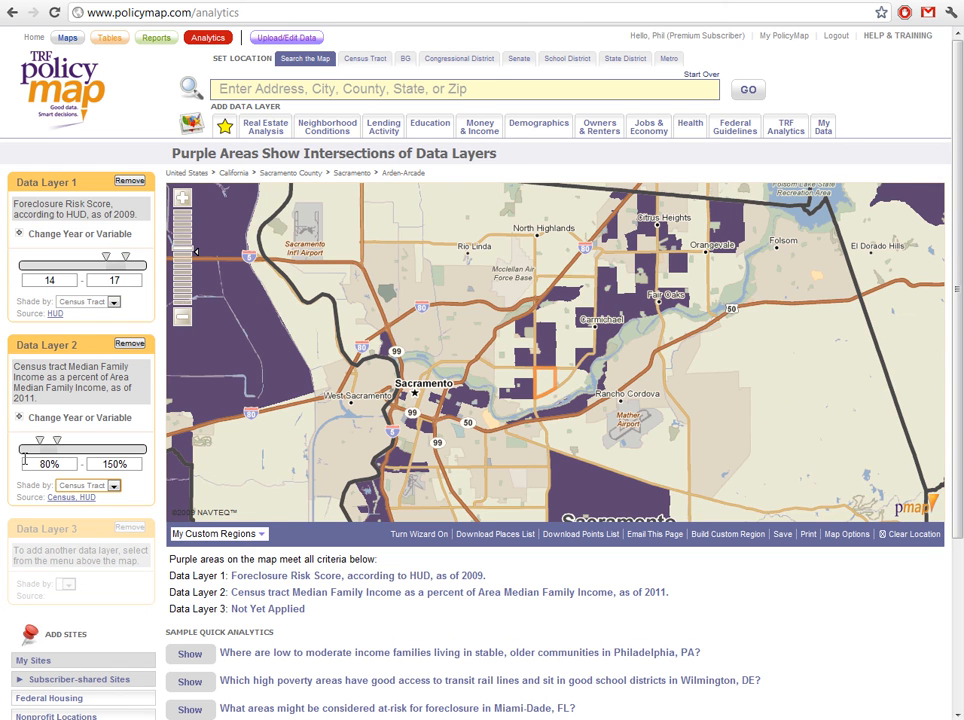
- Check the risk score and median family income percentage of three census tracts around Sacramento and Arden-Arcade
left_click(558, 381)
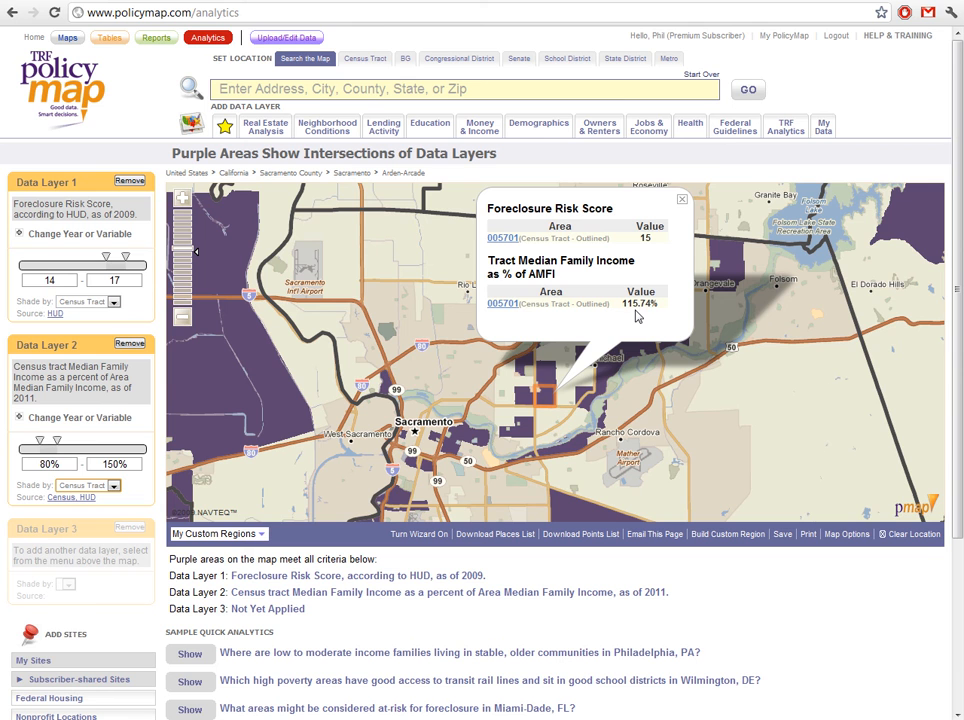
left_click(548, 434)
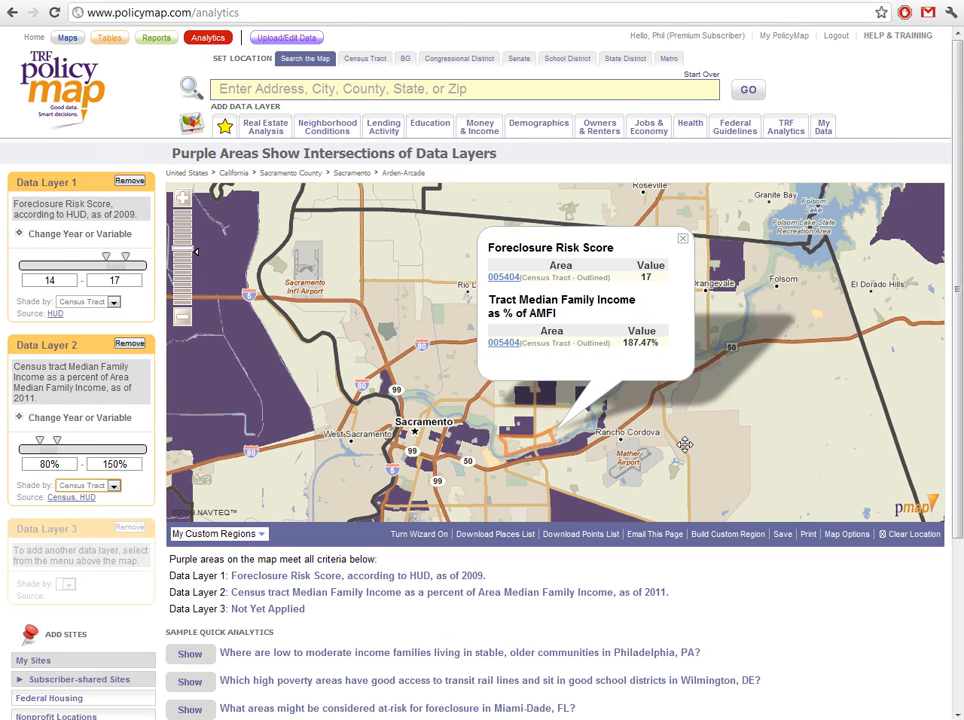
left_click(433, 391)
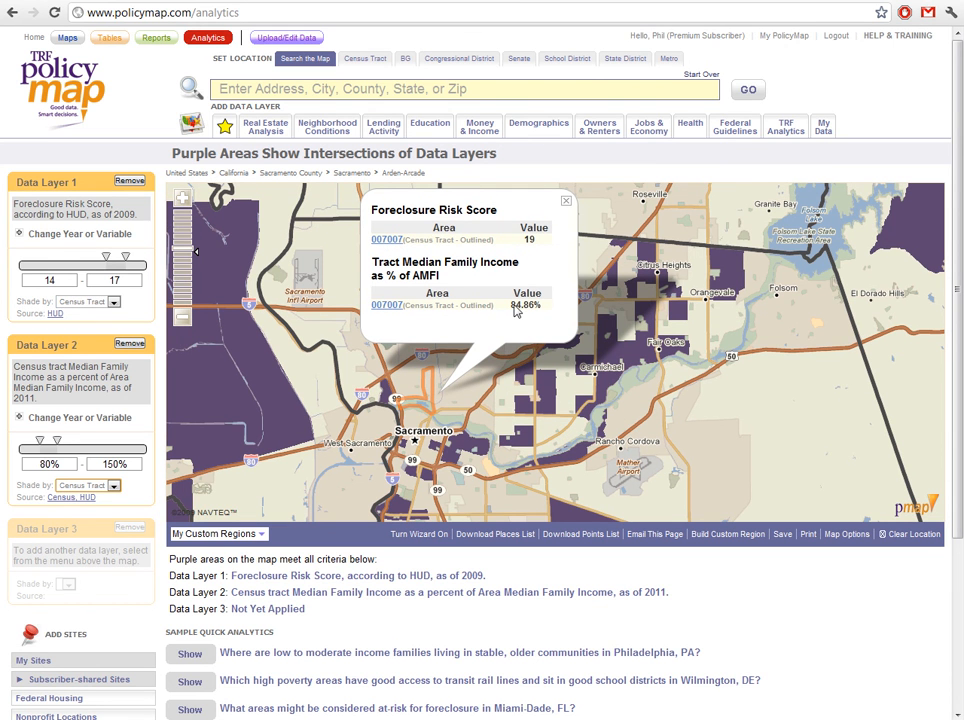
left_click(566, 201)
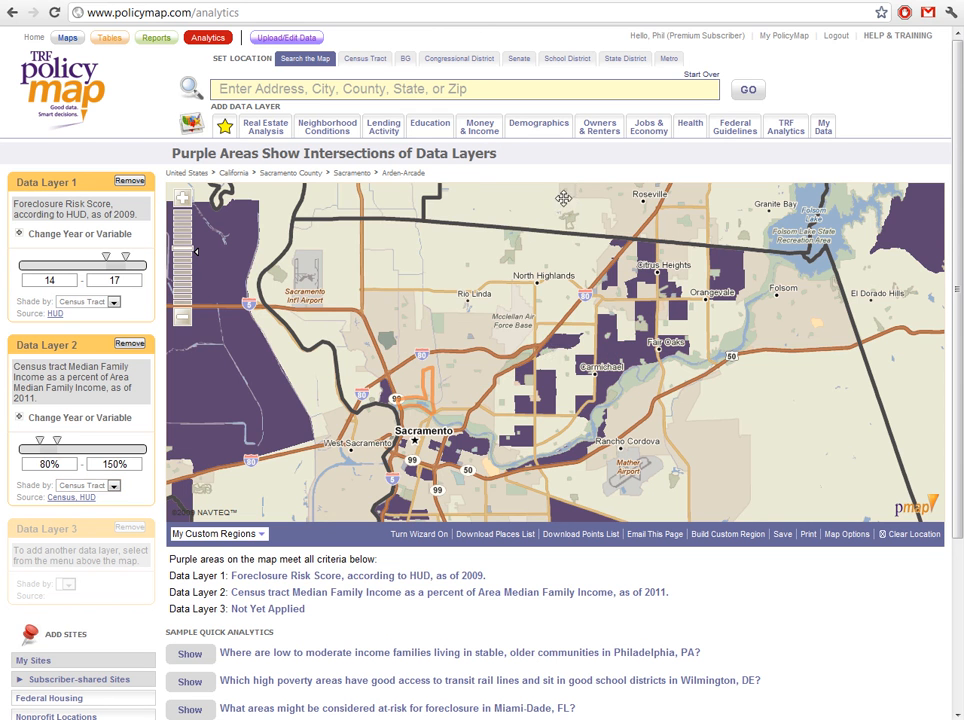
- Add annual Home Sale Data as the third data layer and change its variable to the one-year median price change (%Ch1YR$)
left_click_drag(560, 349, 556, 292)
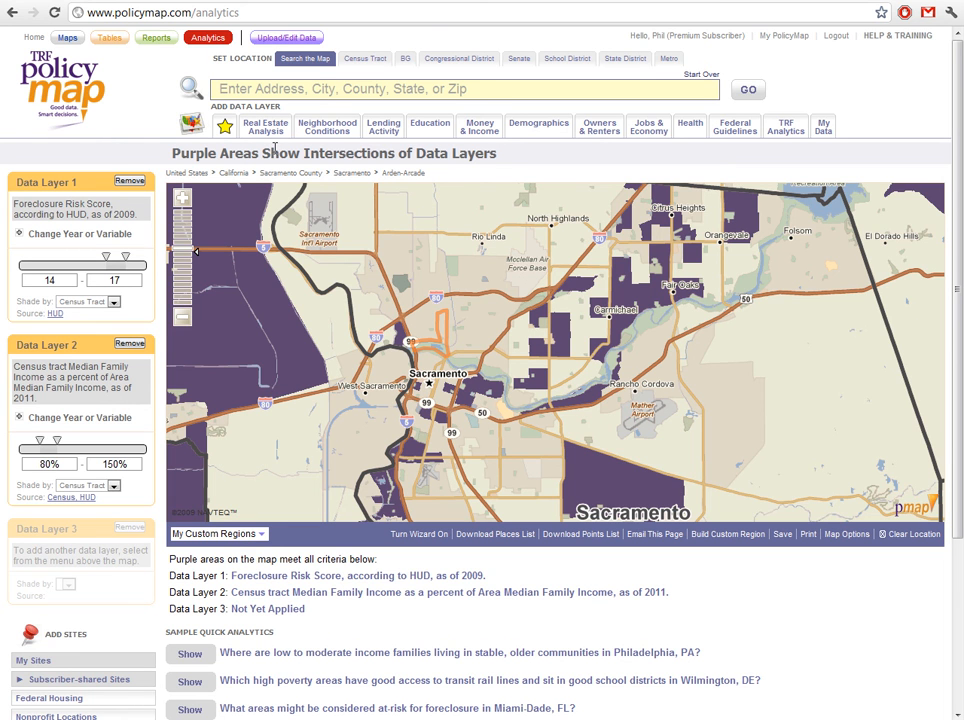
mouse_move(269, 133)
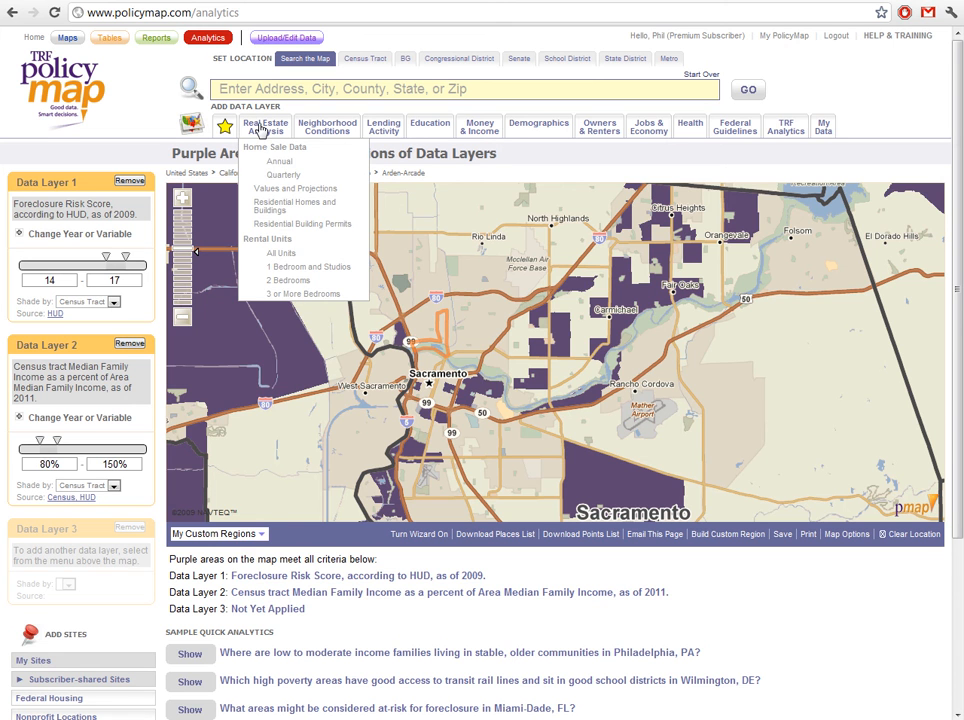
mouse_move(280, 161)
left_click(400, 163)
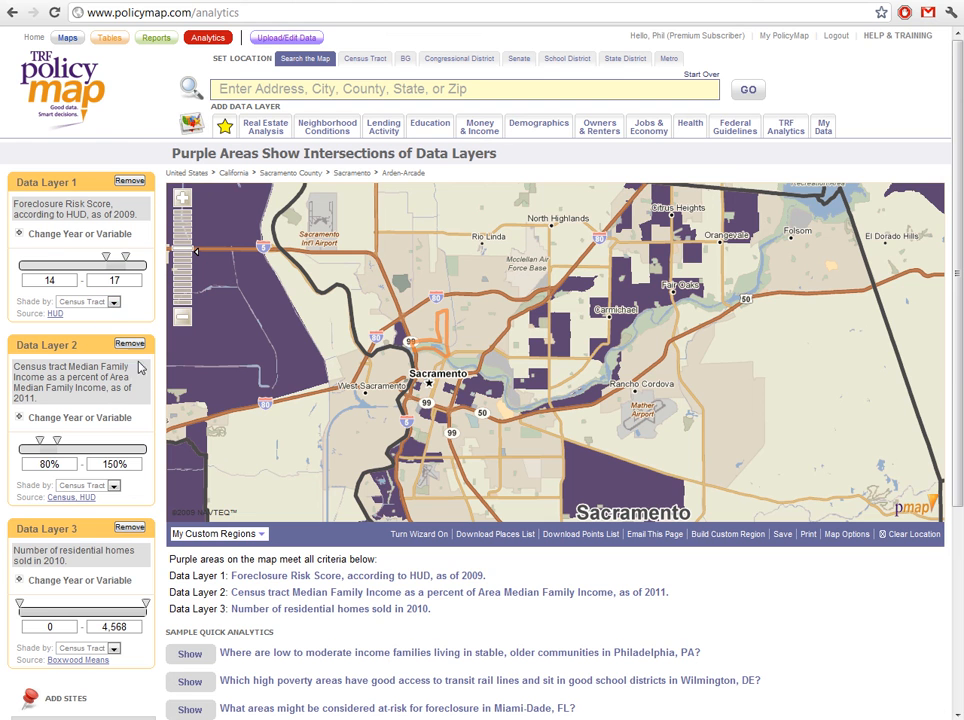
scroll(150, 376, "down", 4)
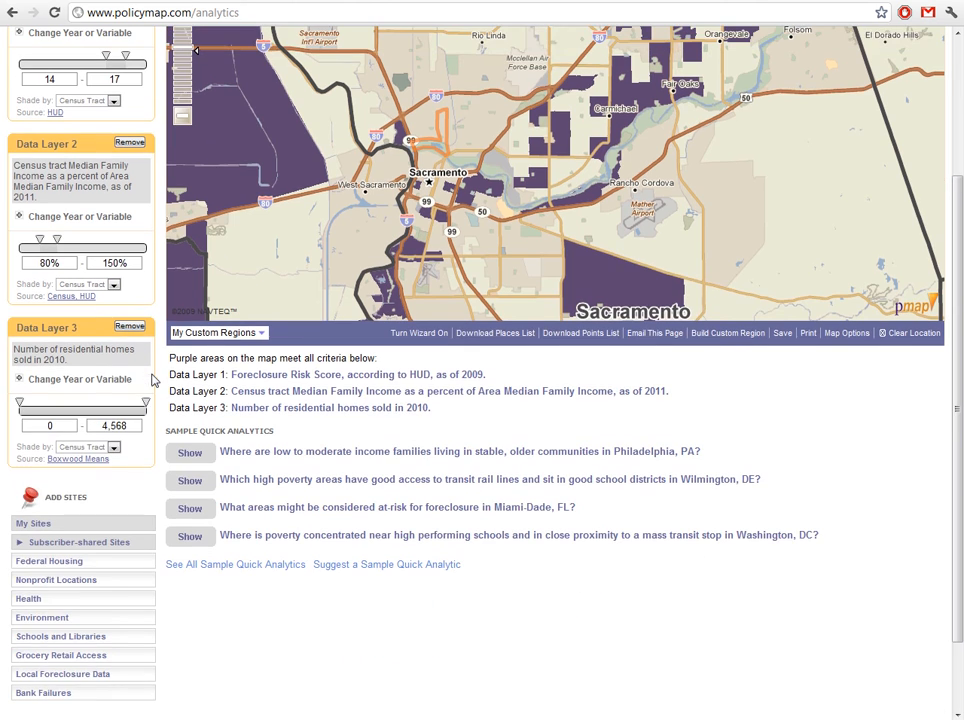
left_click(20, 381)
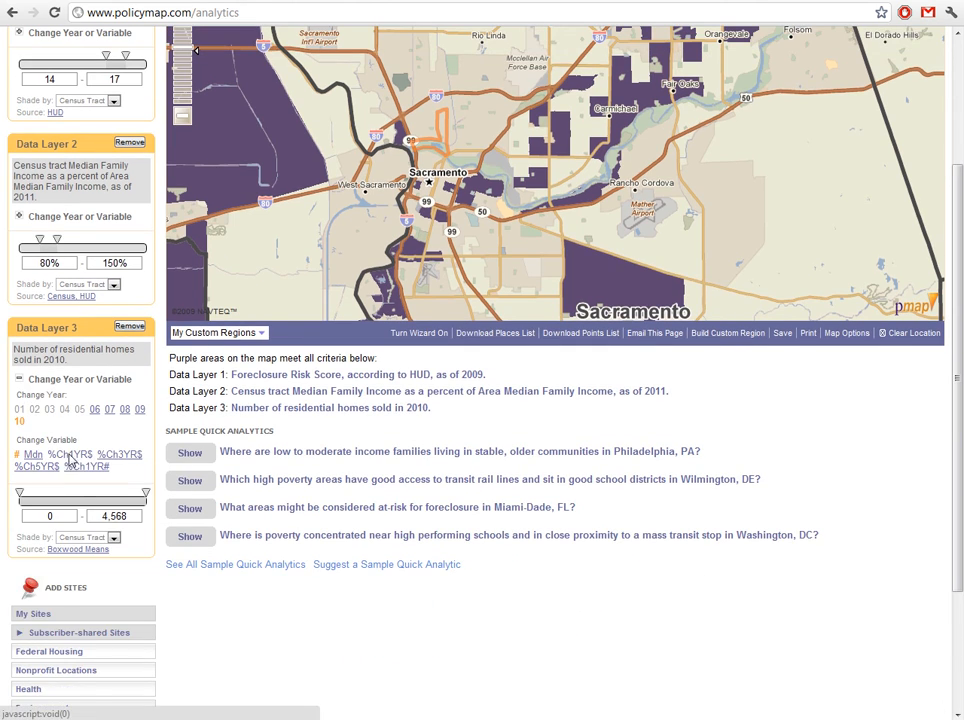
left_click(66, 394)
- Limit the median sale price change layer to -15% through 15% and collapse its year and variable options
left_click_drag(35, 529, 81, 528)
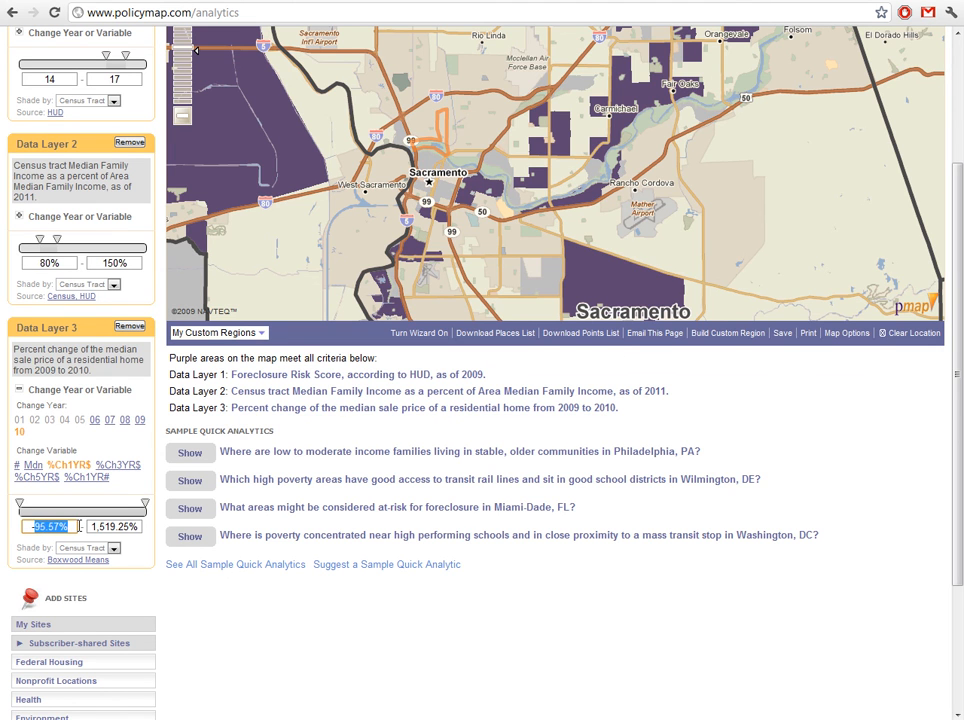
type("15")
key("Tab")
type("15")
key("Tab")
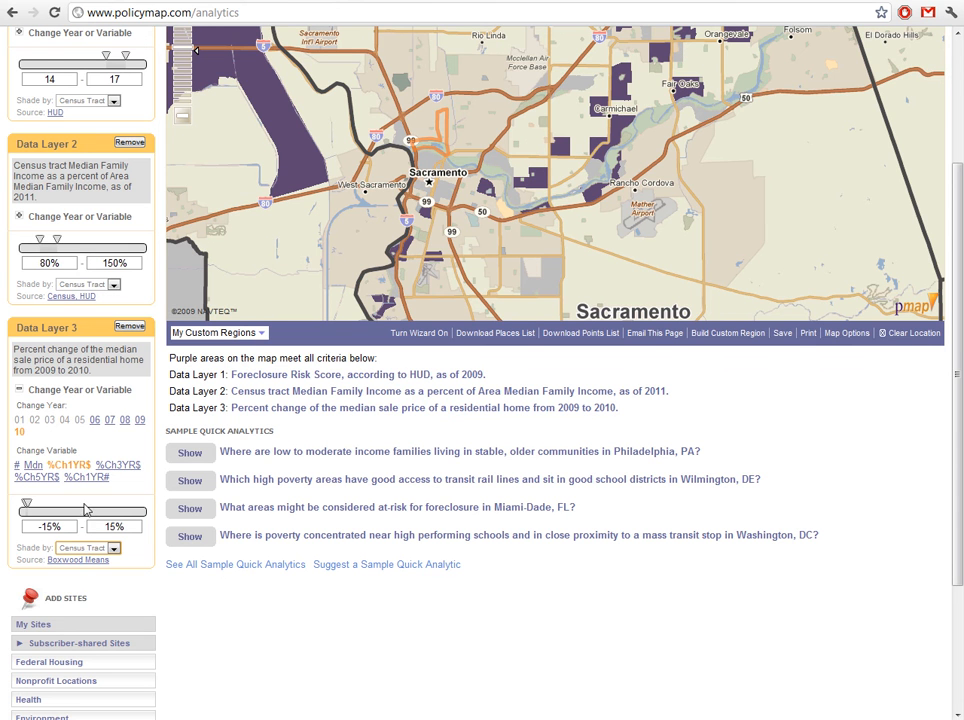
left_click(19, 391)
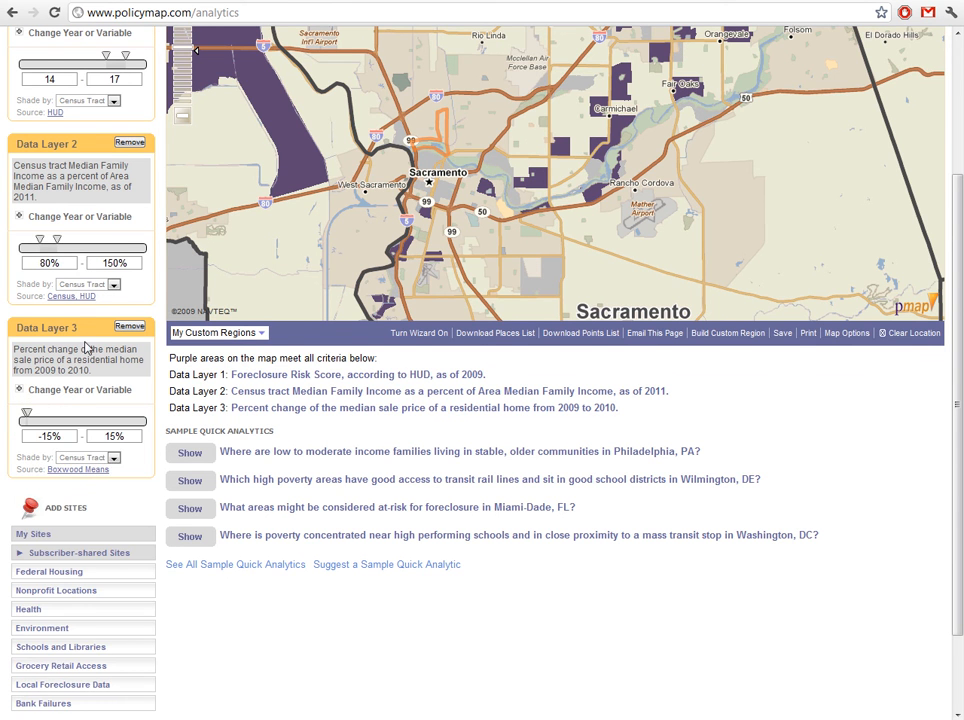
- Add the Schools with School Performance Data sites to the map
scroll(67, 262, "up", 3)
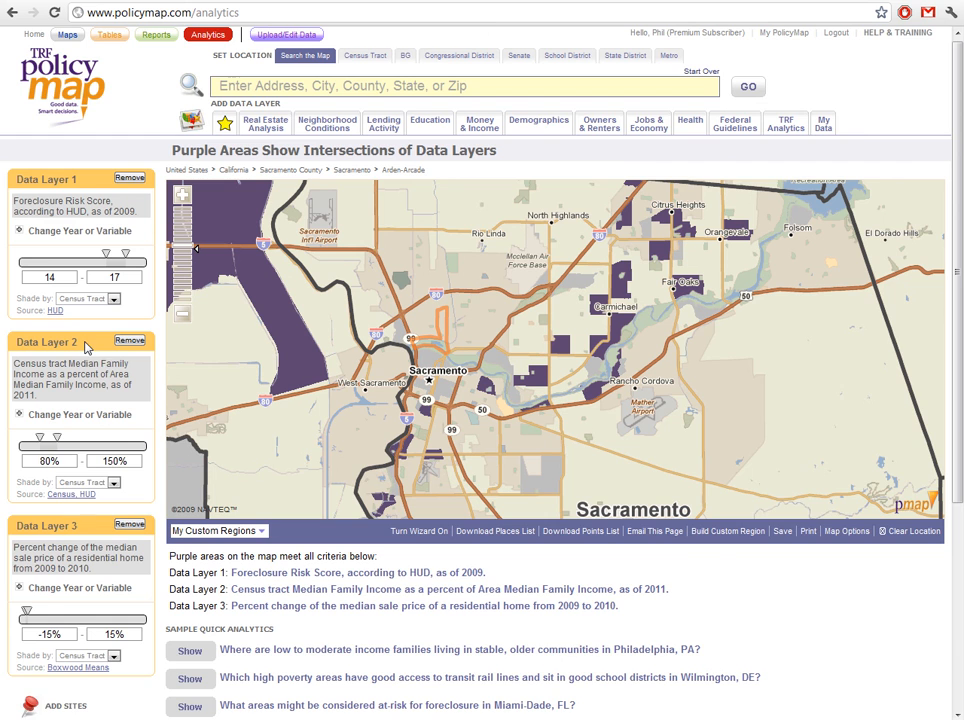
scroll(110, 385, "down", 3)
mouse_move(137, 613)
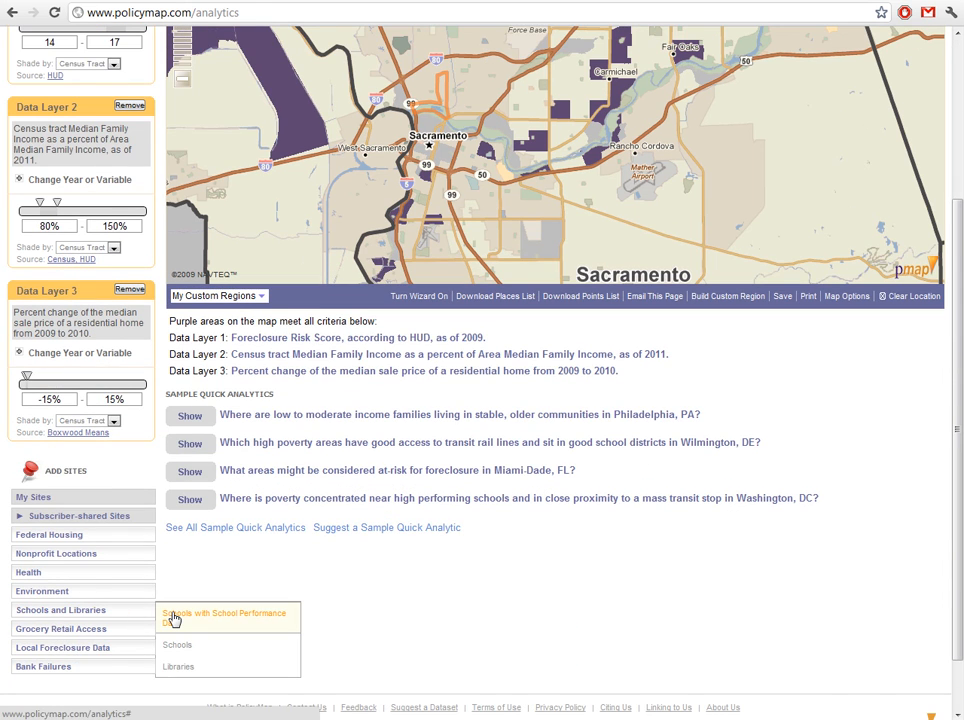
left_click(173, 619)
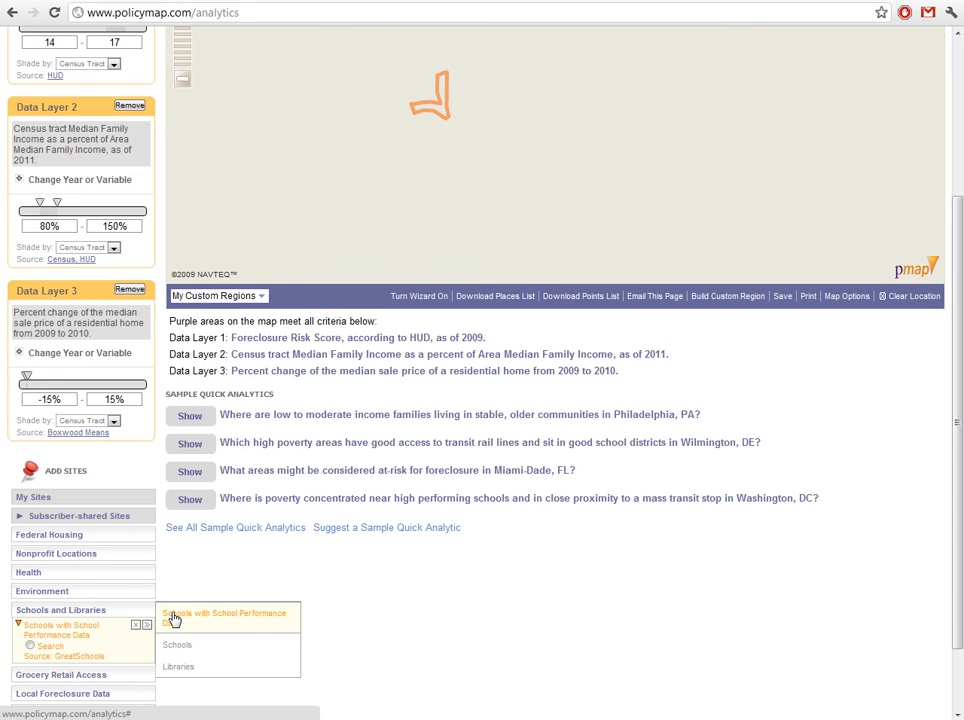
- Filter the mapped schools to a GreatSchools' School Rating of 9 - 10
mouse_move(146, 625)
mouse_move(216, 635)
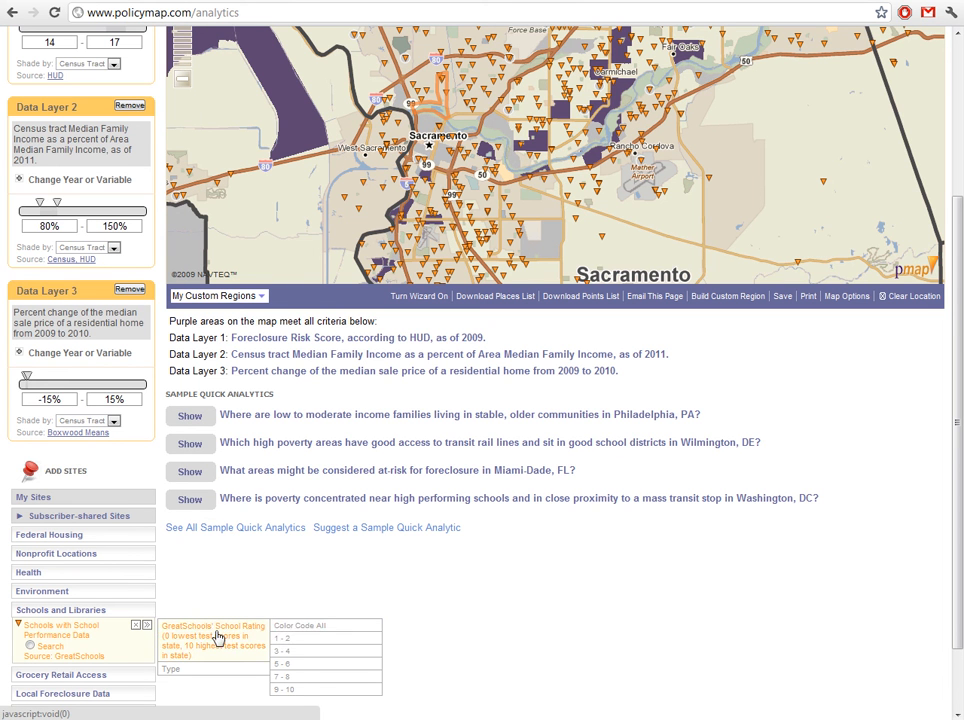
left_click(290, 690)
scroll(190, 600, "up", 2)
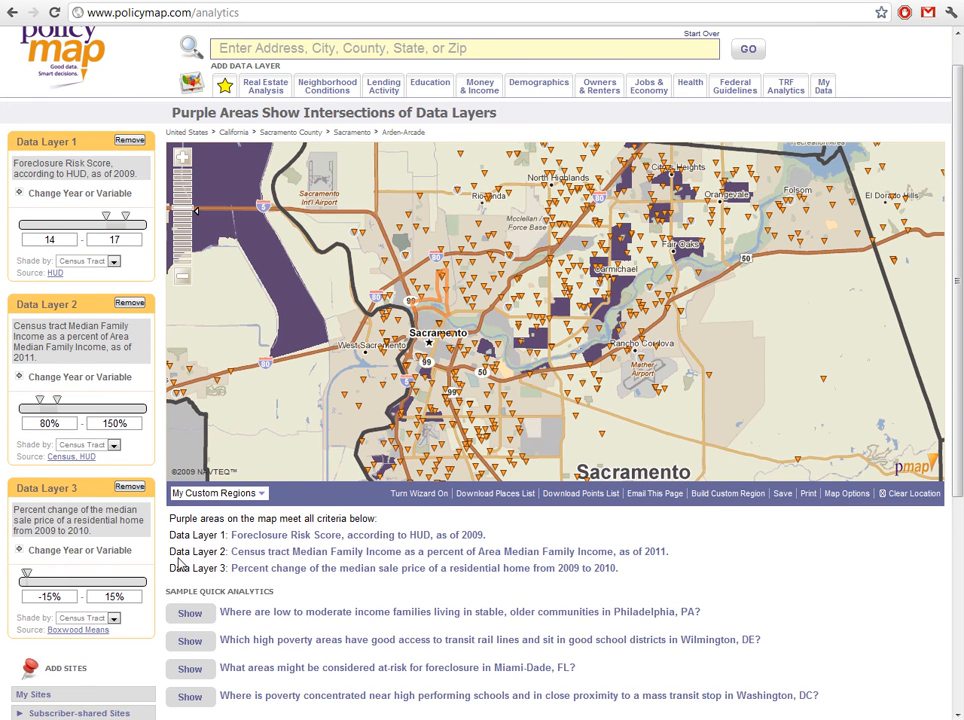
- Turn on the Public Transit Rail Lines feature in the map options
scroll(181, 560, "up", 1)
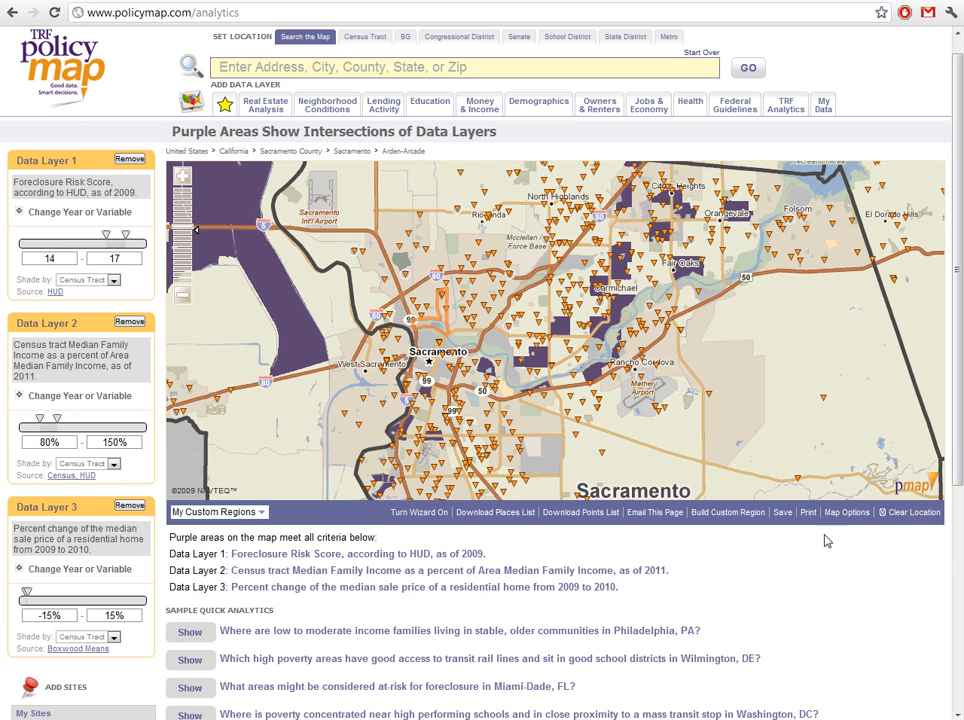
left_click(846, 512)
left_click(762, 325)
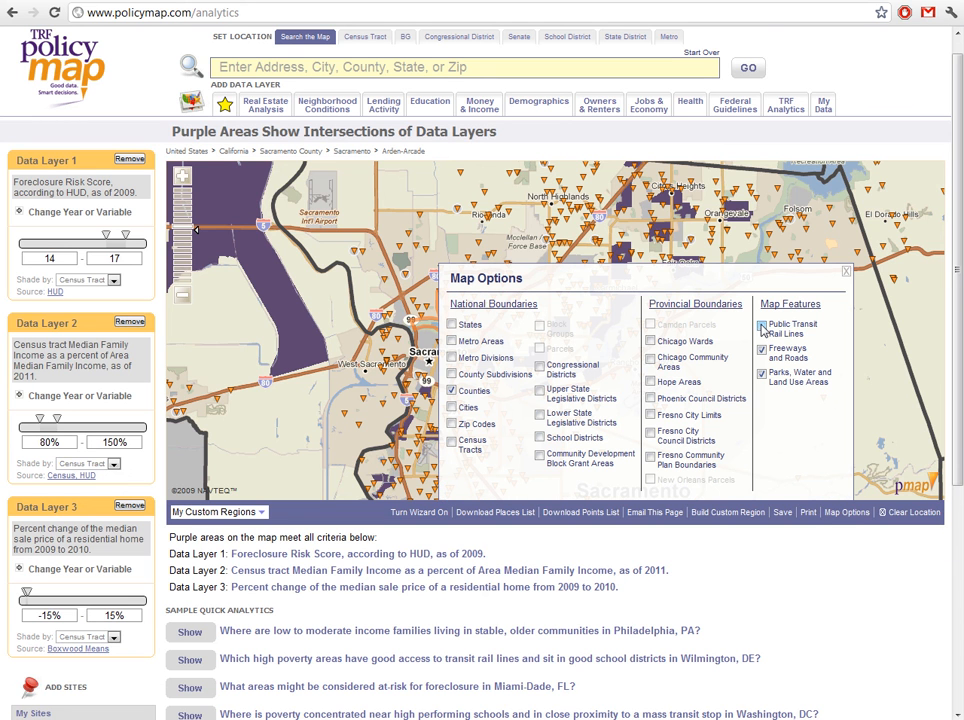
left_click(846, 271)
- Start building an Assembled Custom Region by census tract in the area between Carmichael and Rancho Cordova
left_click_drag(410, 226, 432, 254)
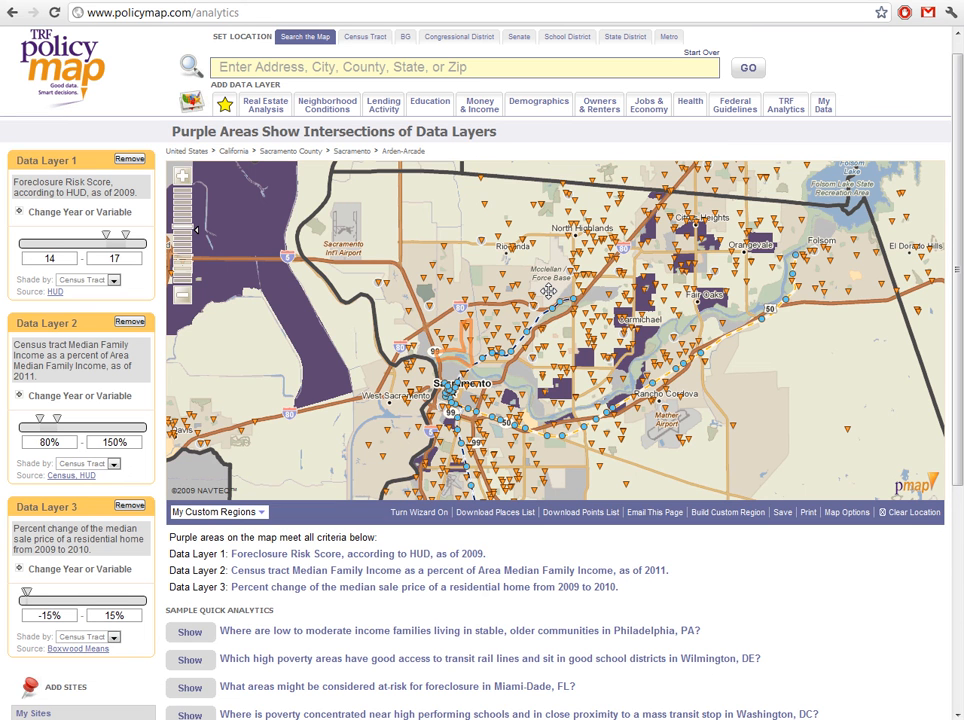
left_click(183, 175)
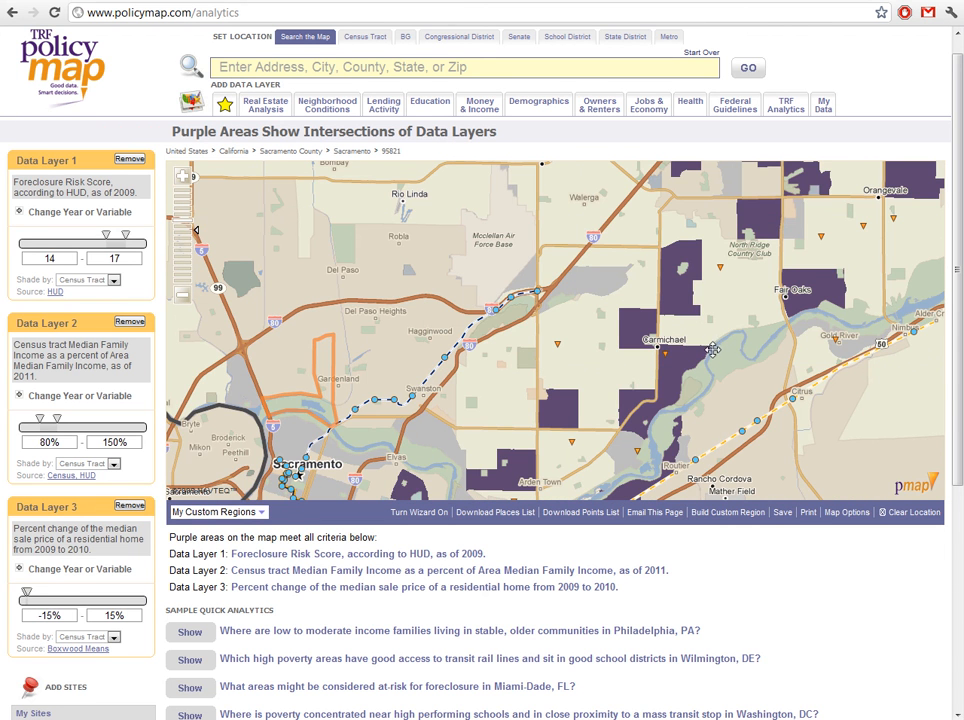
left_click_drag(725, 342, 749, 324)
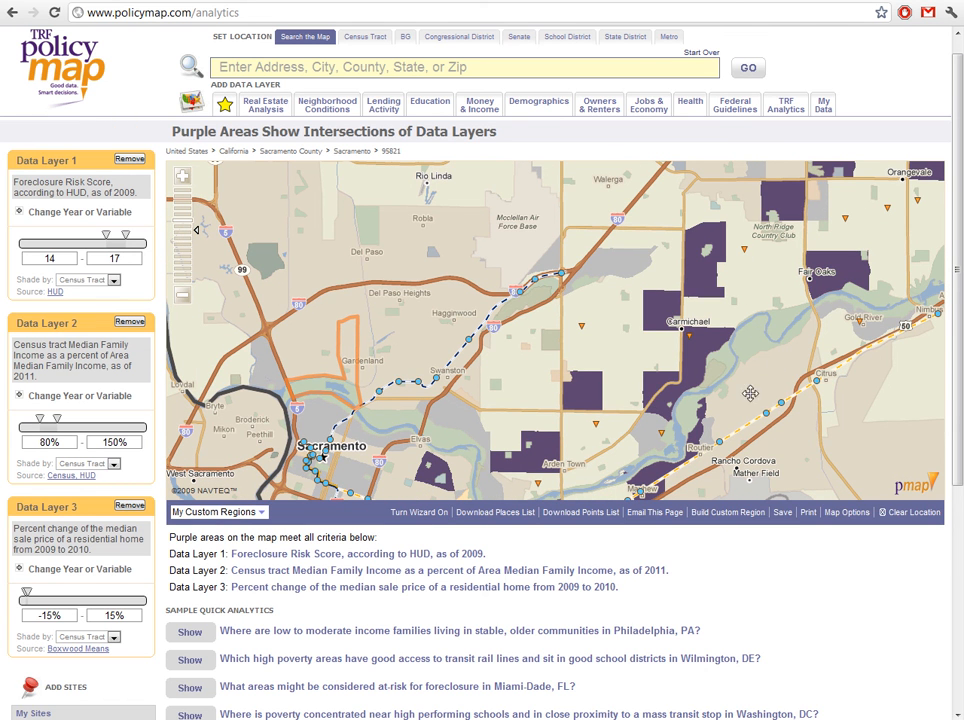
left_click_drag(698, 393, 720, 334)
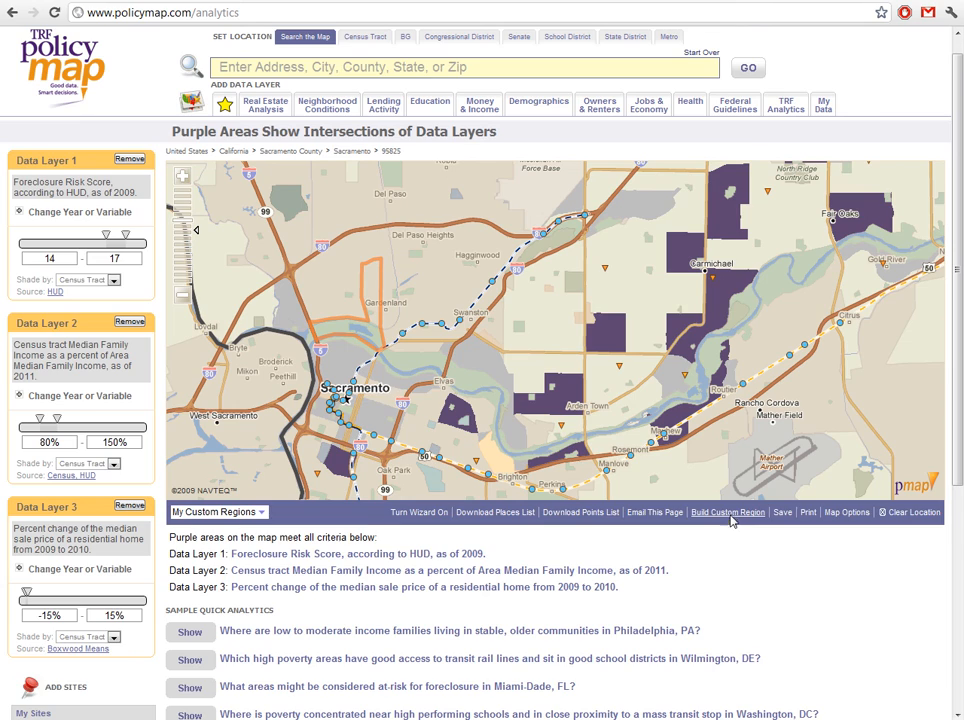
left_click(731, 512)
left_click(367, 378)
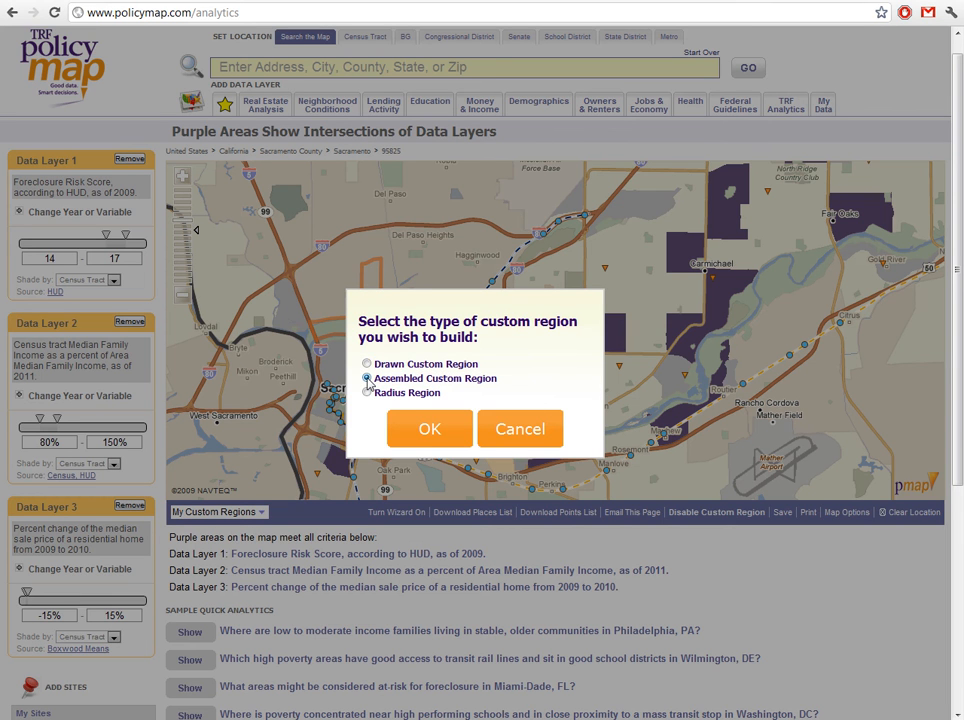
left_click(416, 428)
left_click(370, 452)
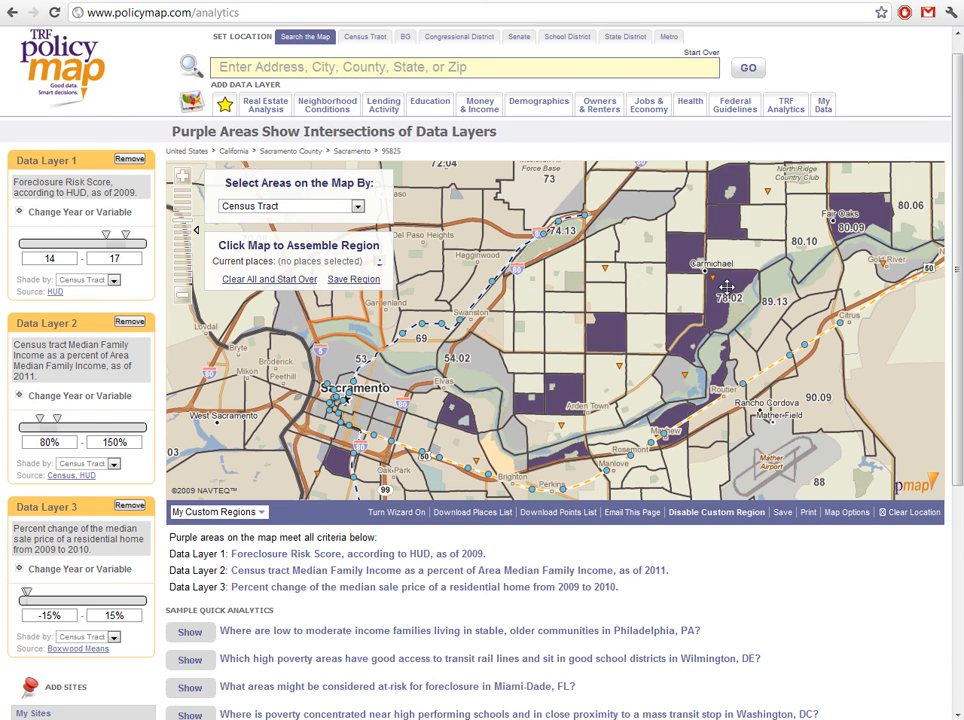
- Add census tracts 007802, 007702, 005804, 009107, 008909 and 008911 to the custom region
left_click(725, 300)
left_click(689, 386)
left_click(695, 405)
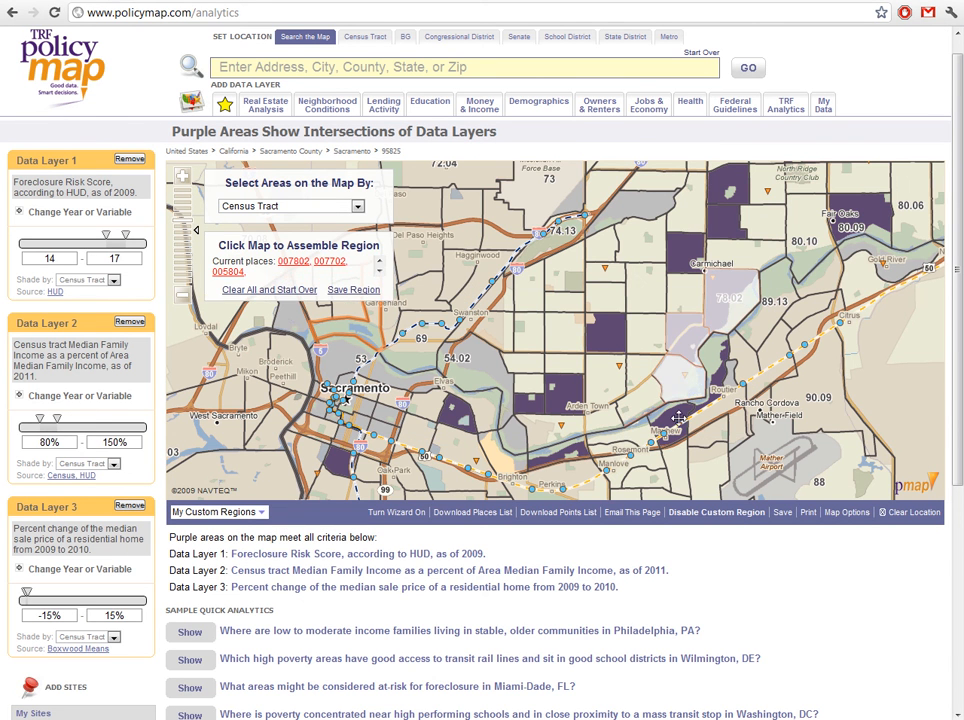
left_click(712, 385)
left_click(731, 381)
left_click(731, 381)
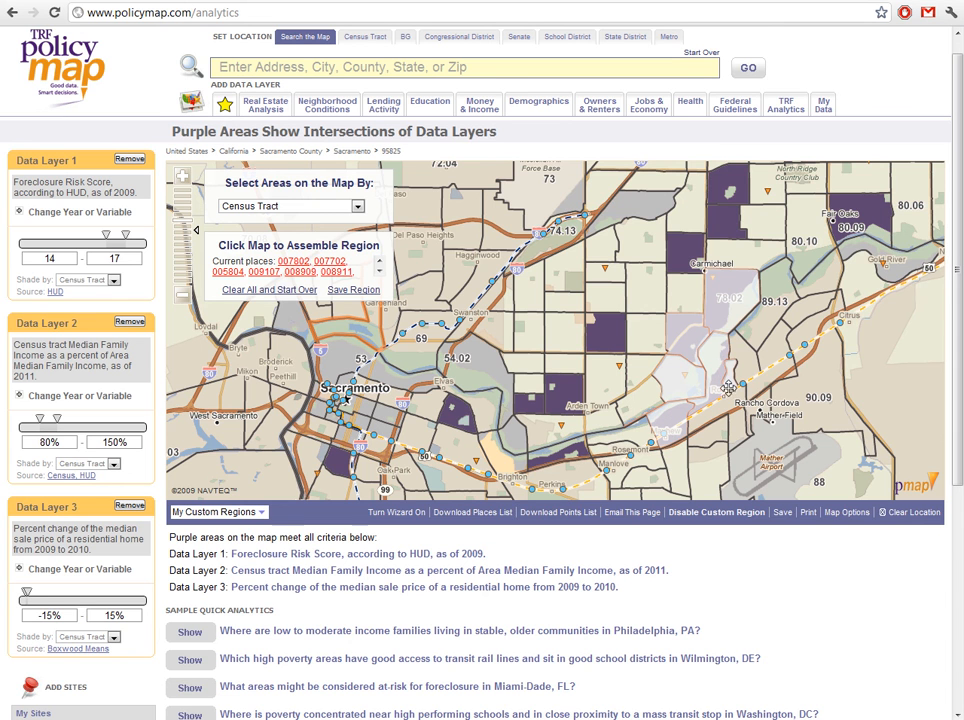
- Save the assembled region with the name Target Area
left_click(360, 291)
left_click(740, 225)
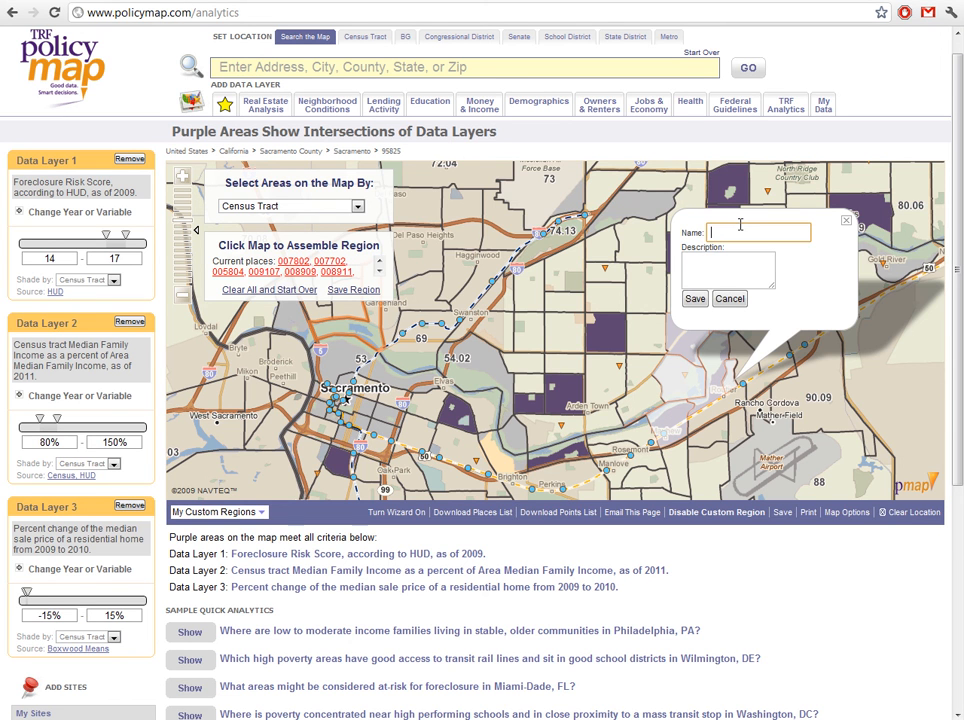
type("Target Area")
left_click(695, 298)
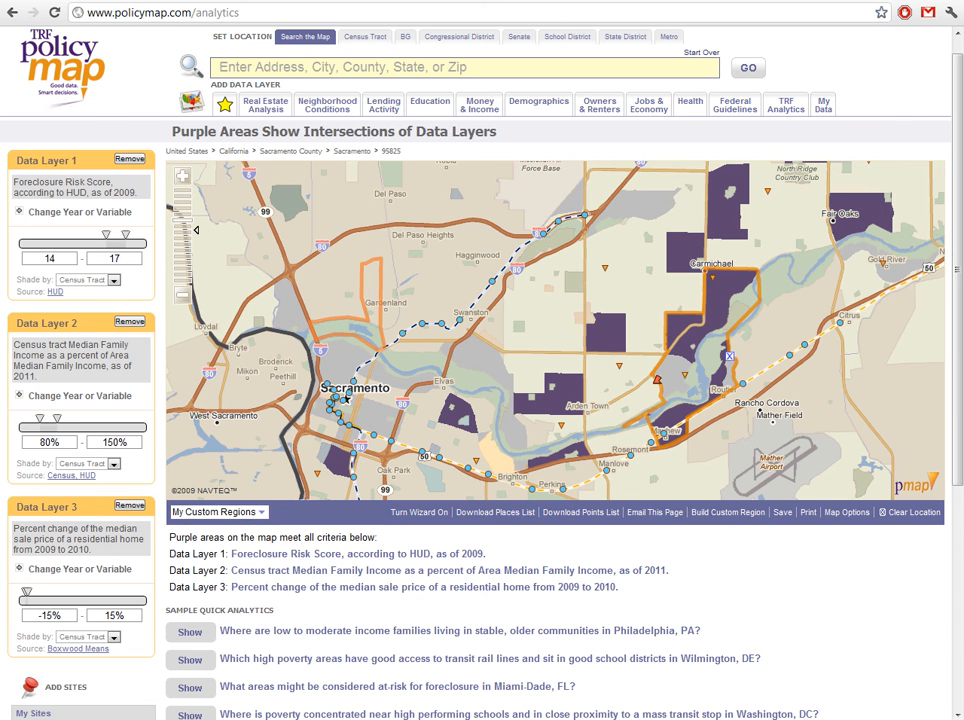
- Generate a Community Profile report for the Target Area custom region and dismiss the notice about N/A data
left_click(658, 381)
left_click(660, 265)
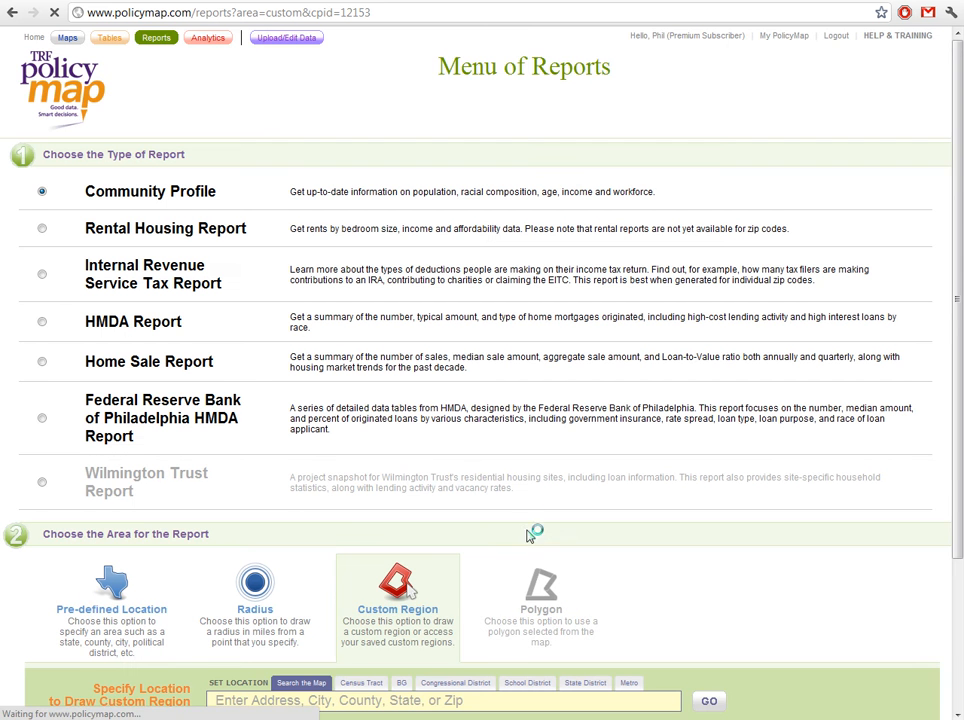
scroll(344, 630, "down", 2)
left_click(308, 655)
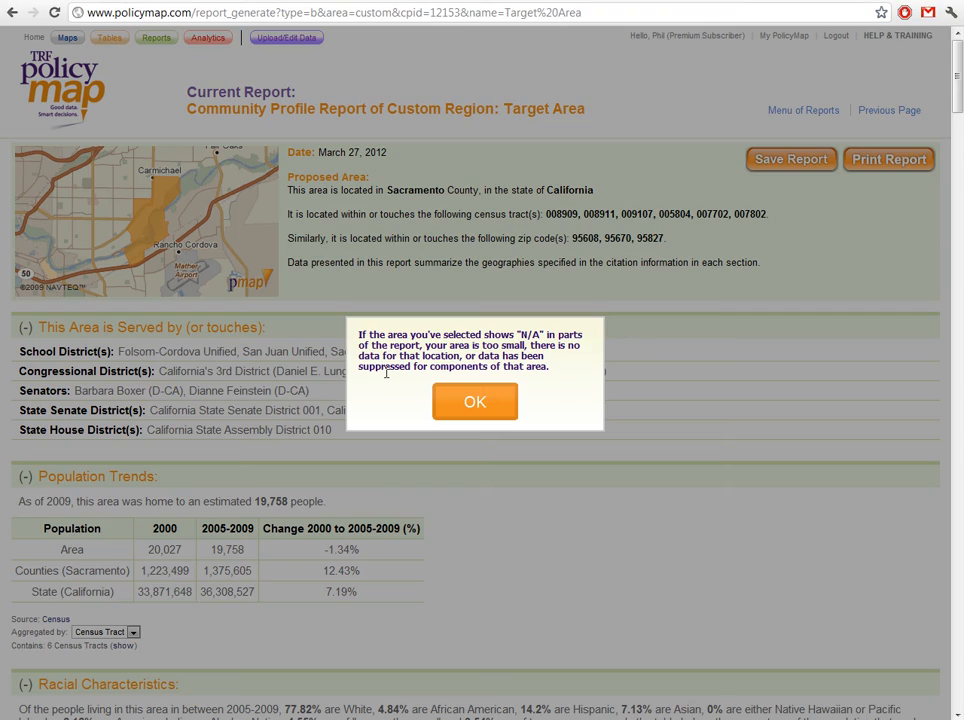
left_click(488, 402)
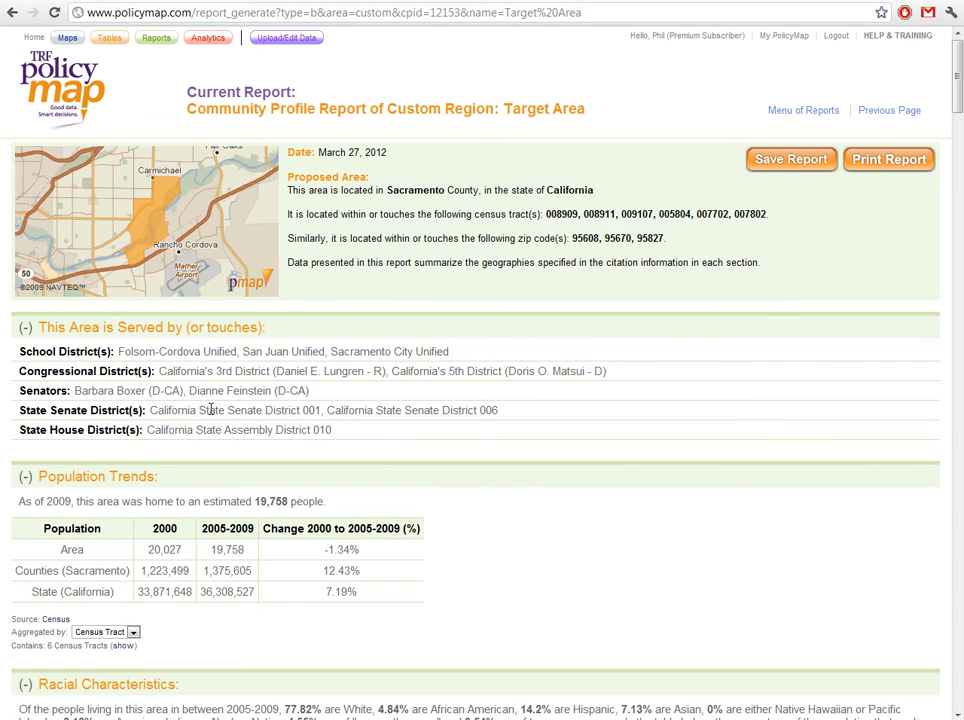
- Review the report's population trends, racial characteristics, age distribution and incomes sections for the Target Area
scroll(349, 417, "down", 3)
scroll(349, 417, "down", 1)
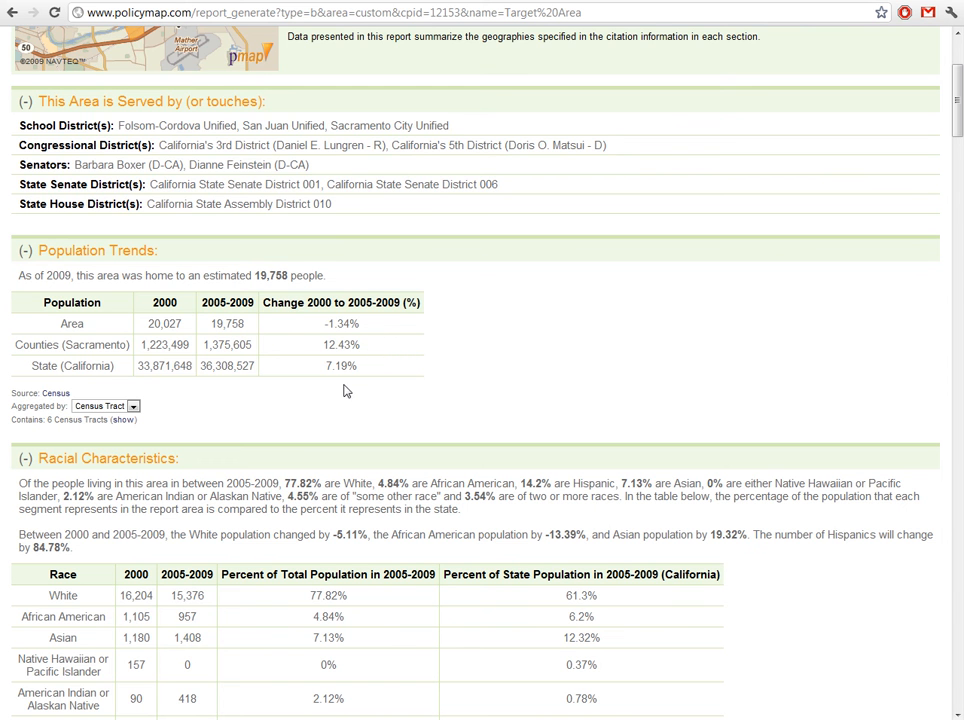
scroll(378, 387, "down", 5)
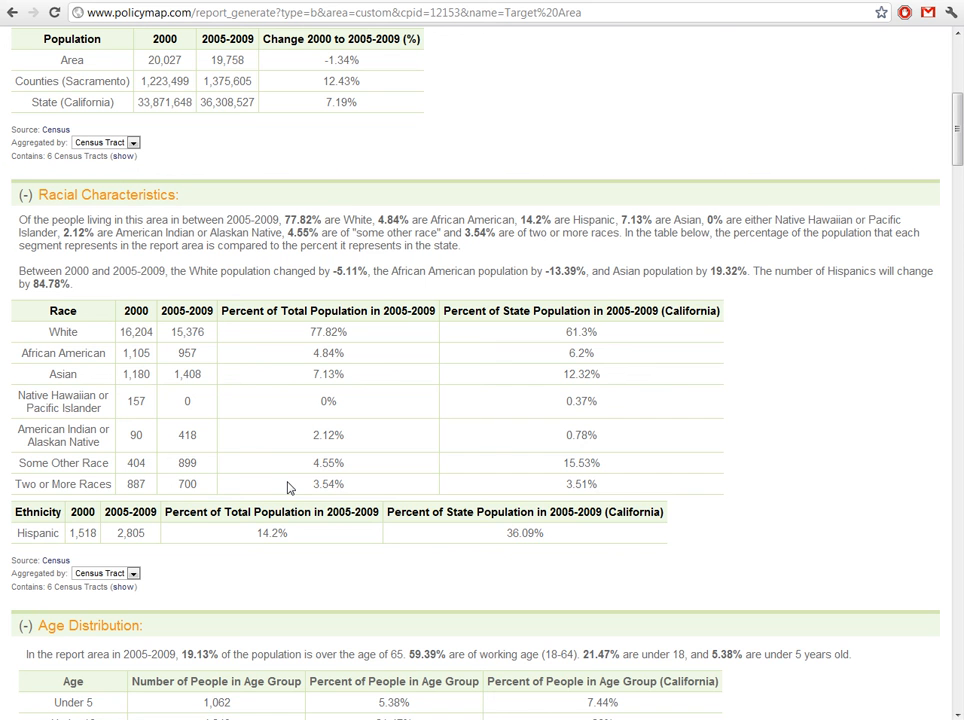
scroll(417, 437, "down", 4)
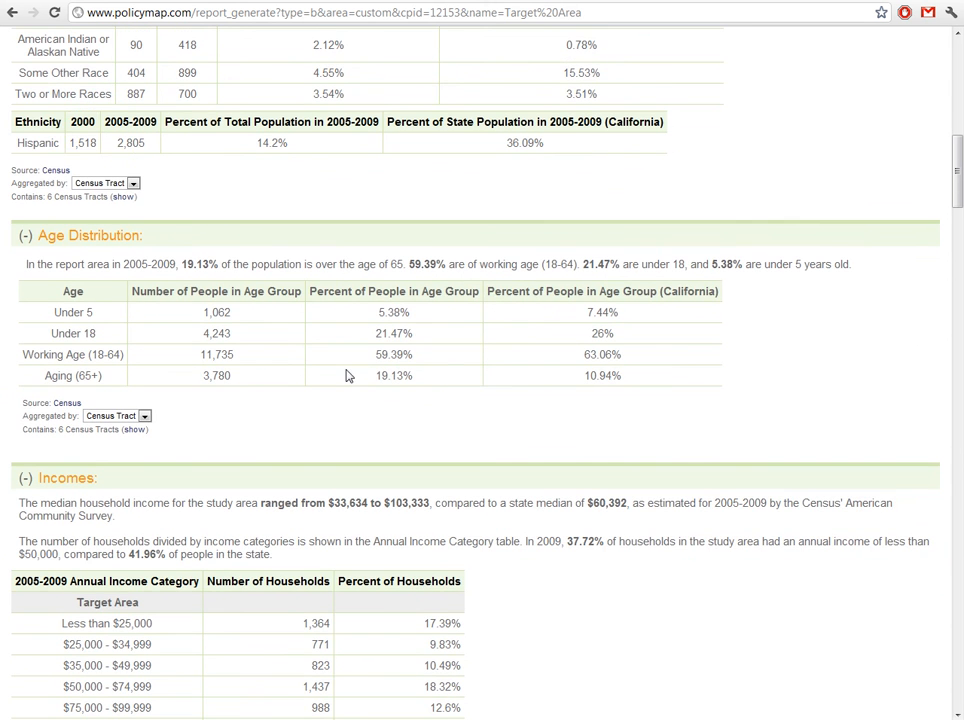
scroll(350, 380, "down", 4)
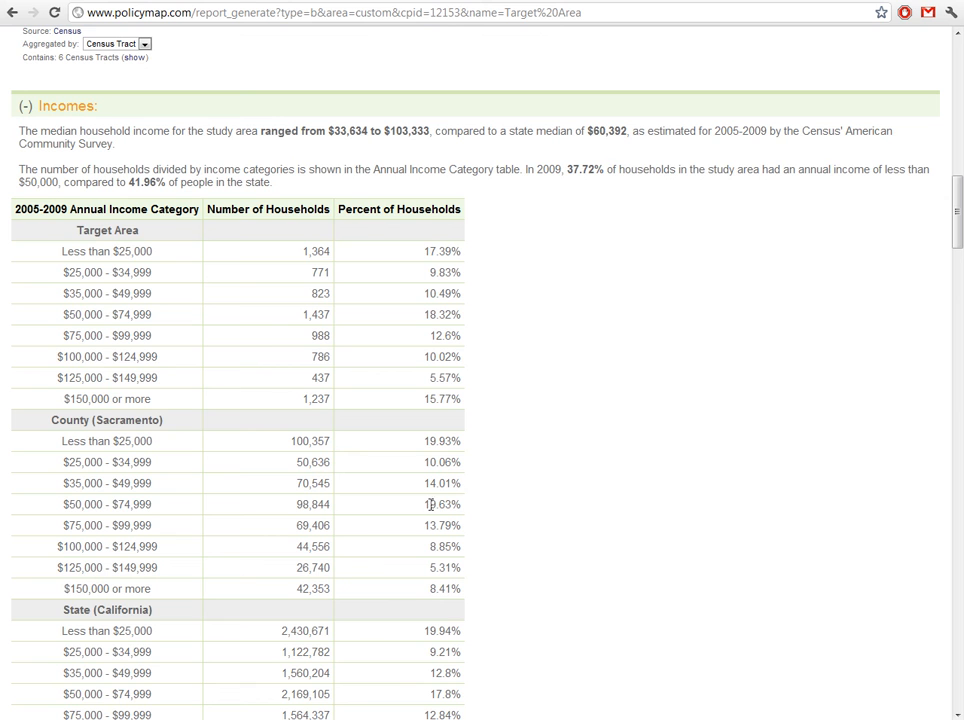